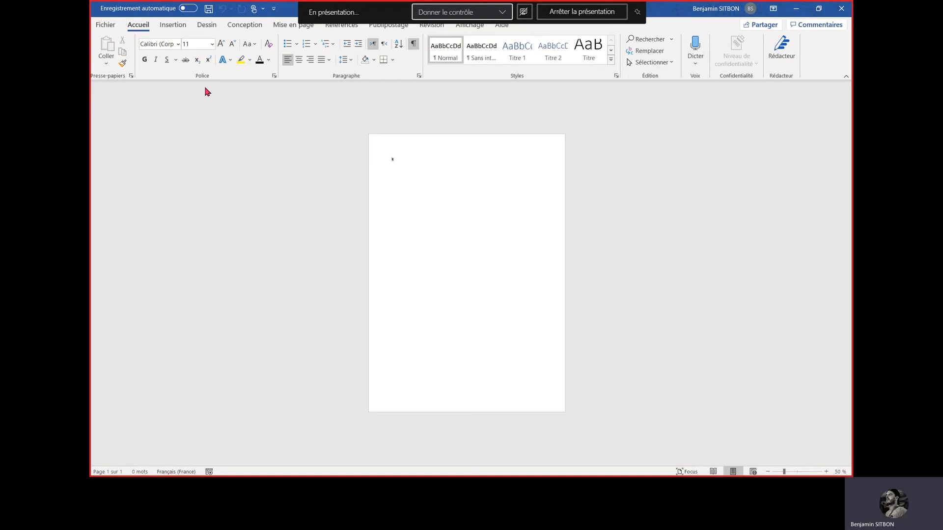
pyautogui.click(105, 25)
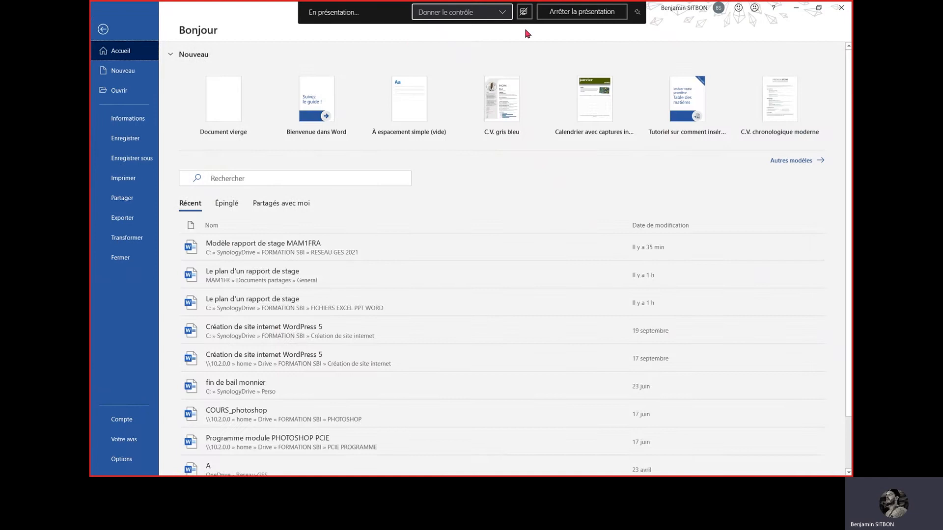
pyautogui.click(103, 29)
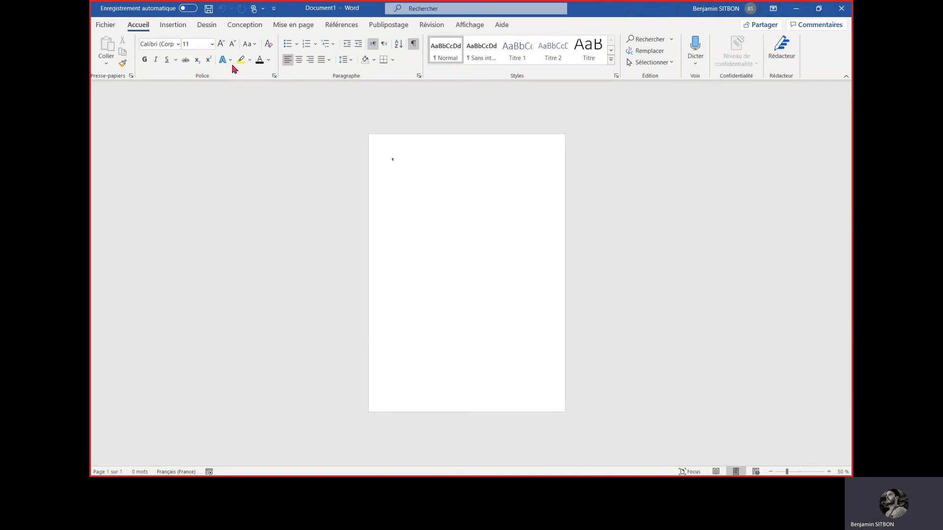
# Title the first page "Page de converture" at font size 36 and insert a page break after it
pyautogui.click(211, 44)
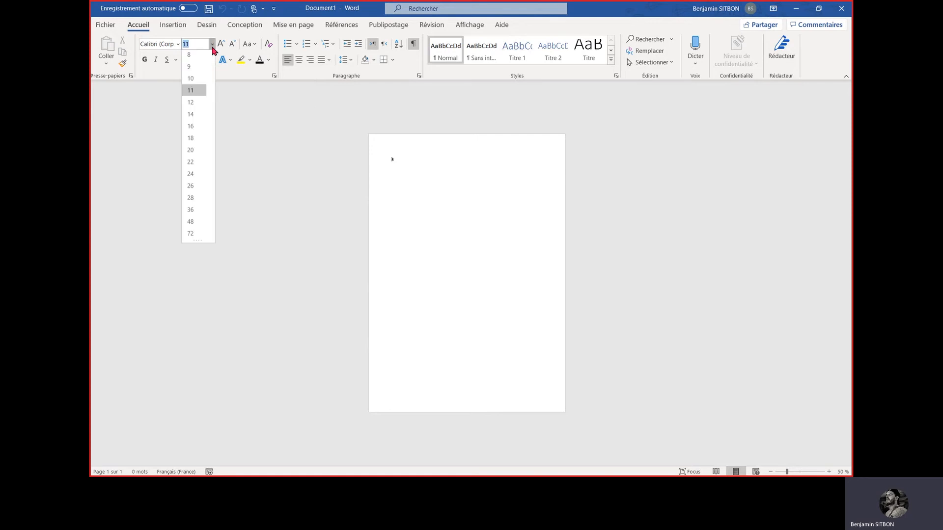
pyautogui.click(191, 211)
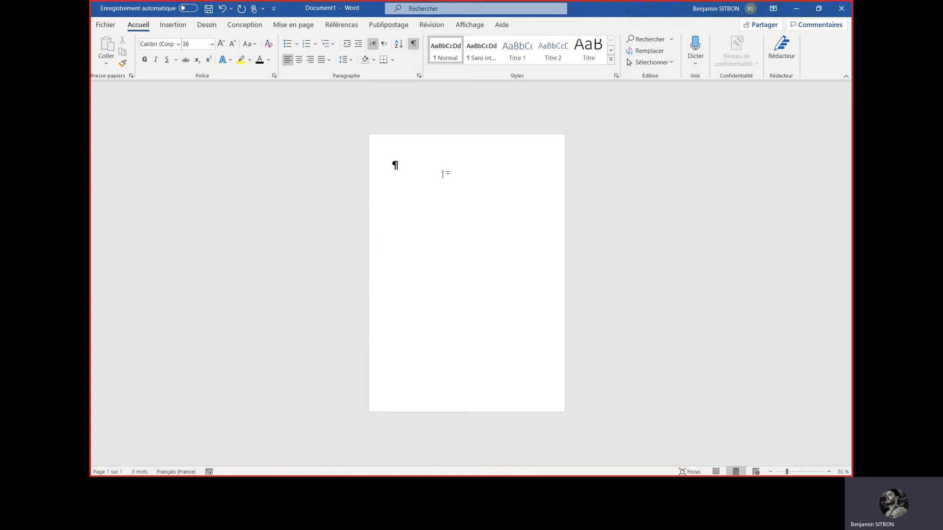
pyautogui.write('Page de convert')
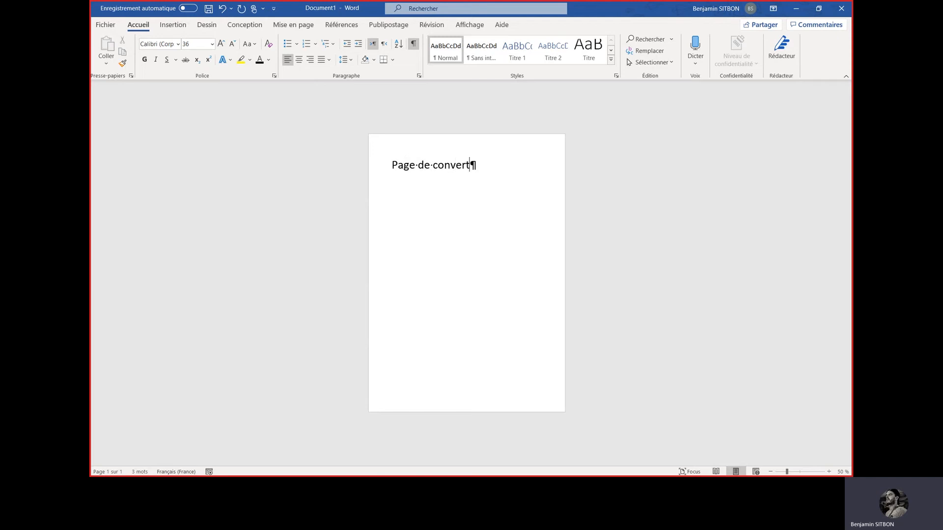
pyautogui.write('ure')
pyautogui.hotkey('ctrl', 'Return')
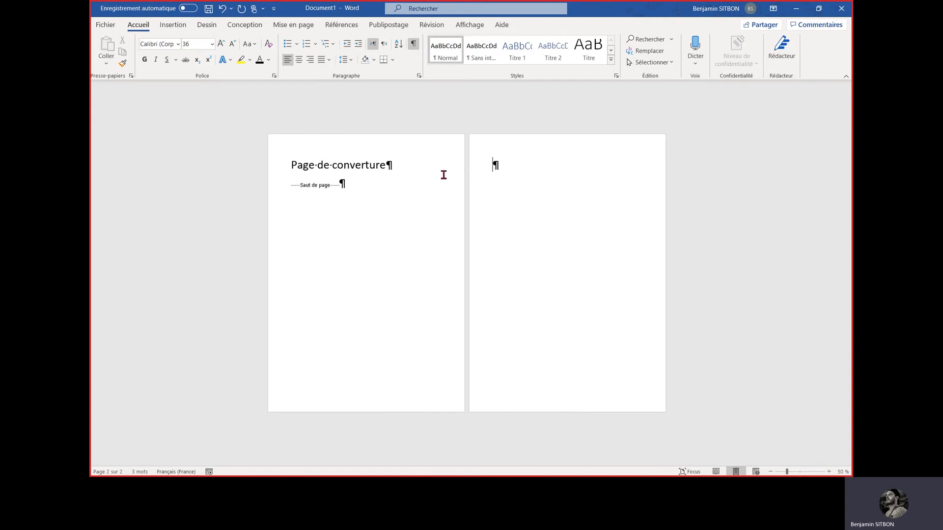
# Title the second page "Page de garde" and end it with a page break
pyautogui.write('Page de garde')
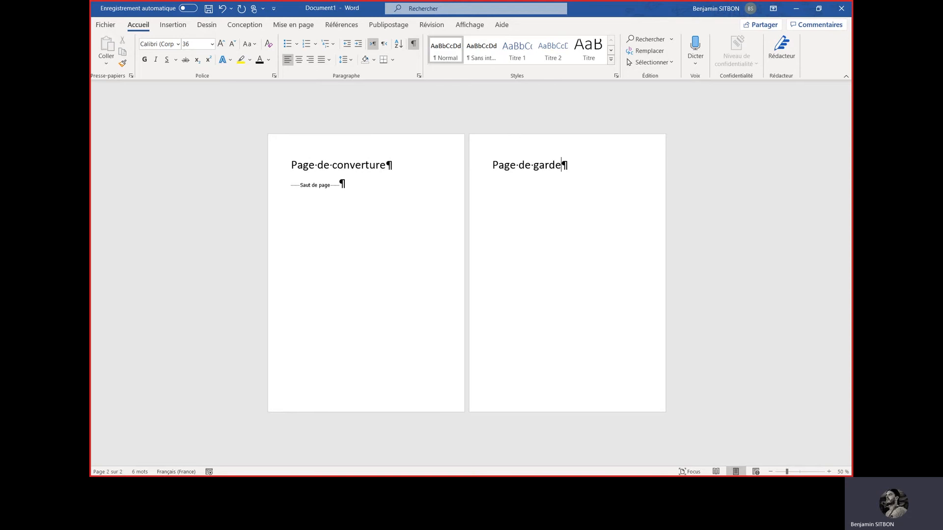
pyautogui.hotkey('ctrl', 'Return')
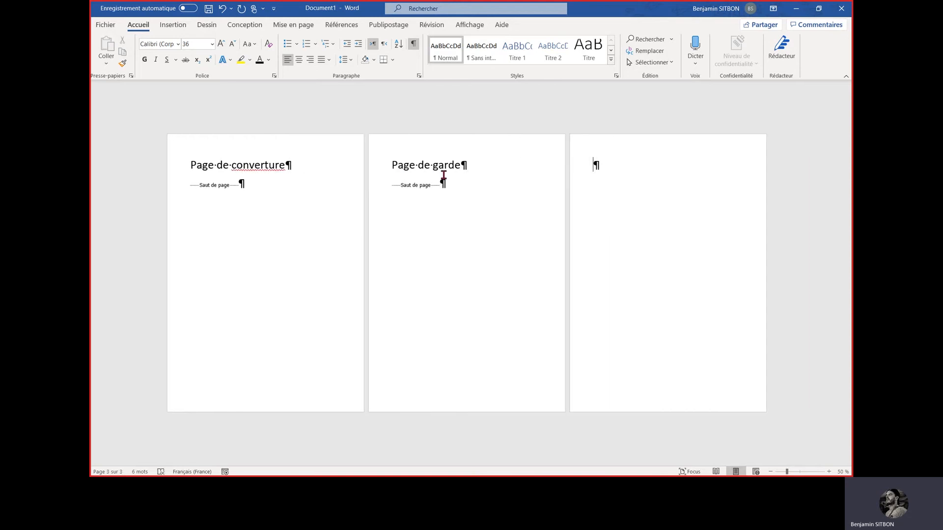
# Title the third page "Remerciements", insert a page break and title the fourth page "Table des matières"
pyautogui.write('Remerciement')
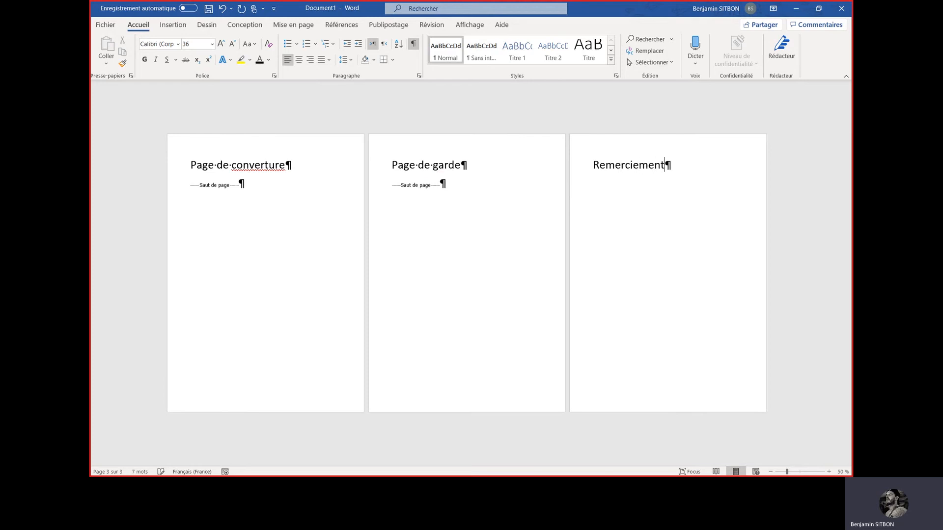
pyautogui.write('s')
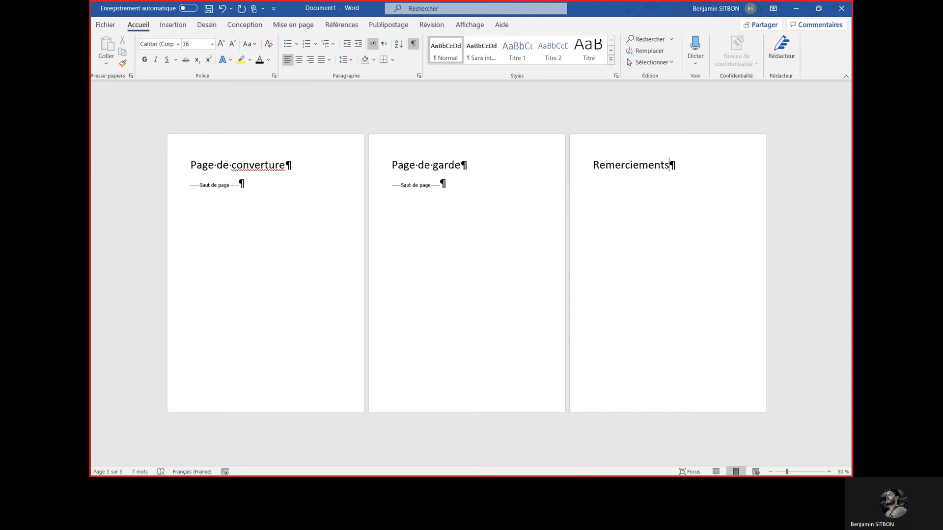
pyautogui.hotkey('ctrl', 'Return')
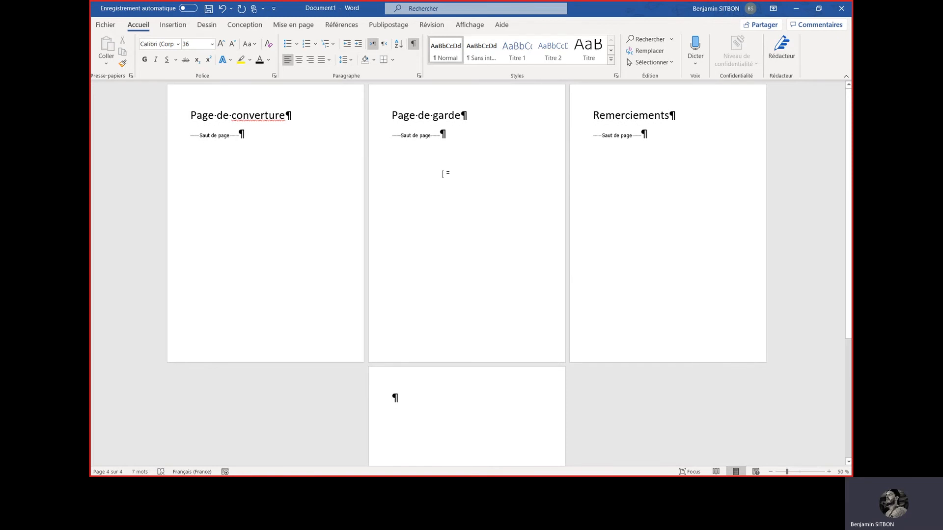
pyautogui.write('Table des matières')
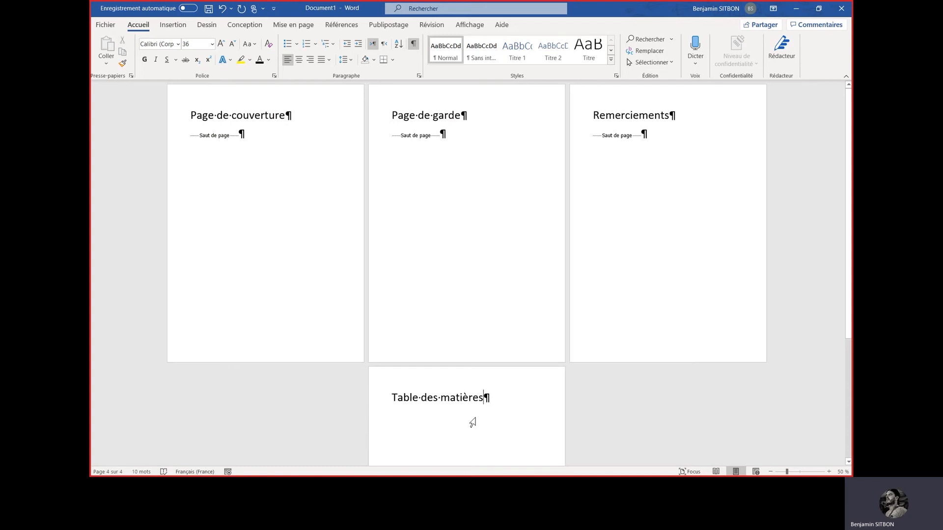
pyautogui.hotkey('ctrl', 'Return')
pyautogui.write('In')
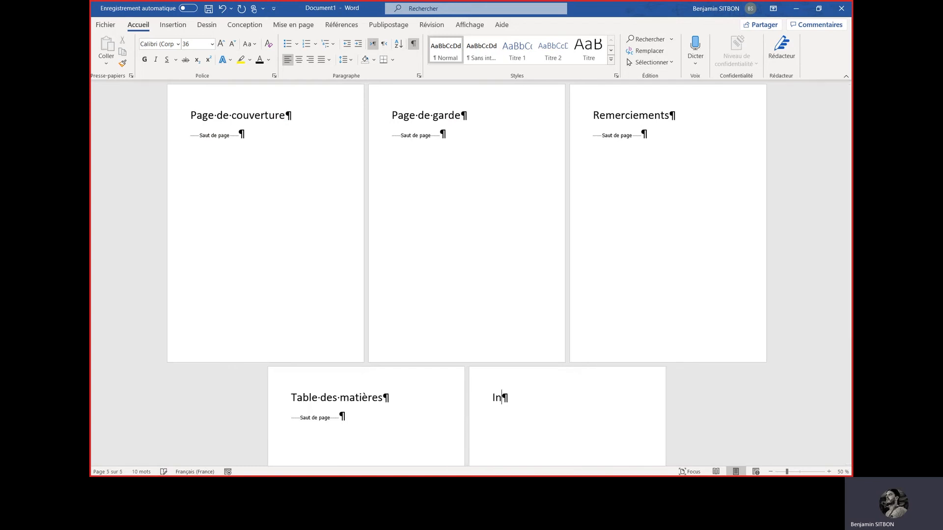
pyautogui.write('troduction')
pyautogui.scroll(-1, 425, 320)
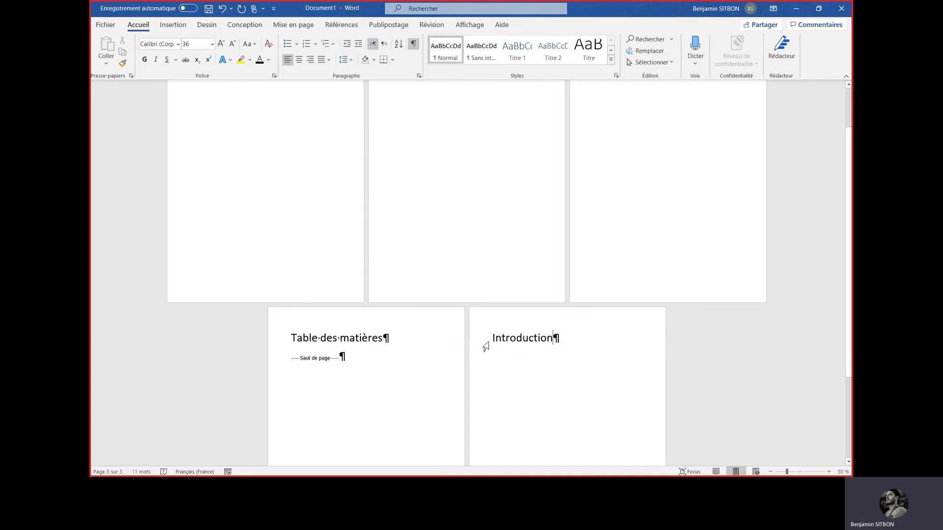
pyautogui.hotkey('ctrl', 'z')
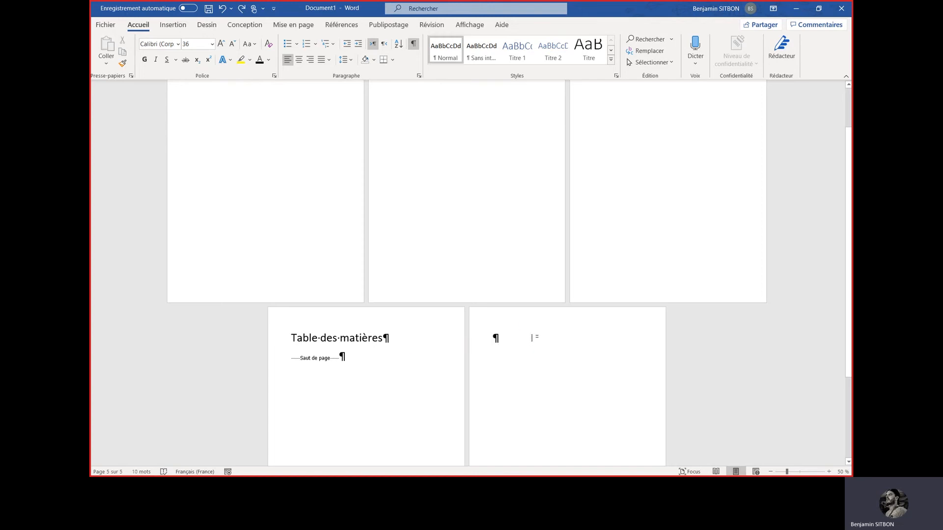
pyautogui.press('BackSpace')
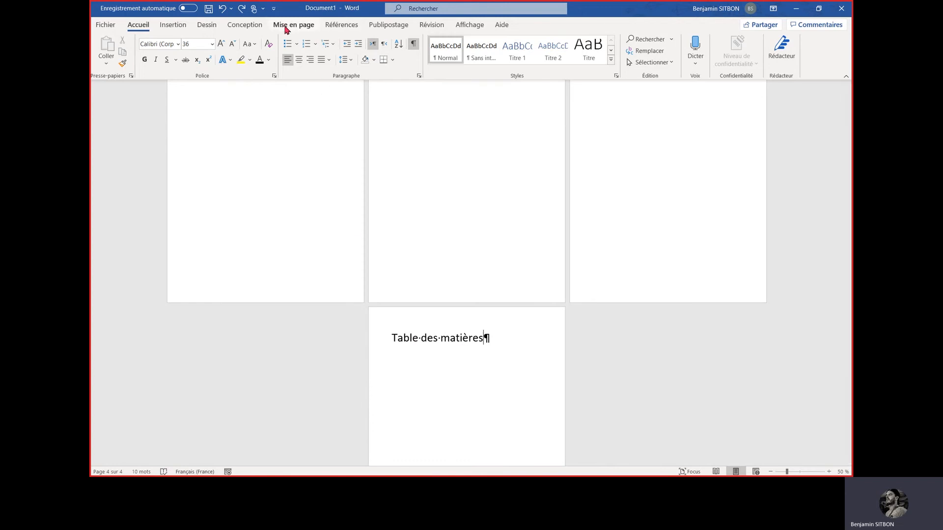
# Insert a next-page section break (Page suivante) after the "Table des matières" title
pyautogui.click(286, 27)
pyautogui.click(238, 41)
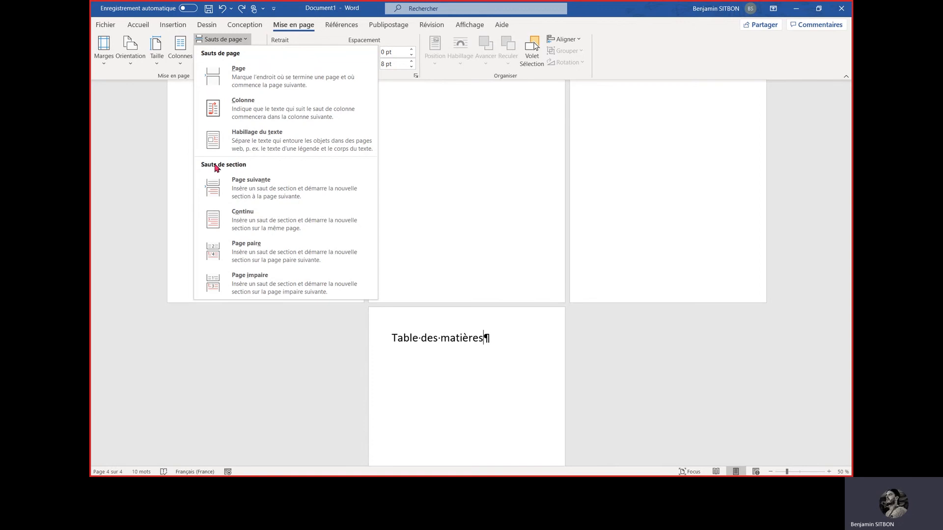
pyautogui.click(253, 193)
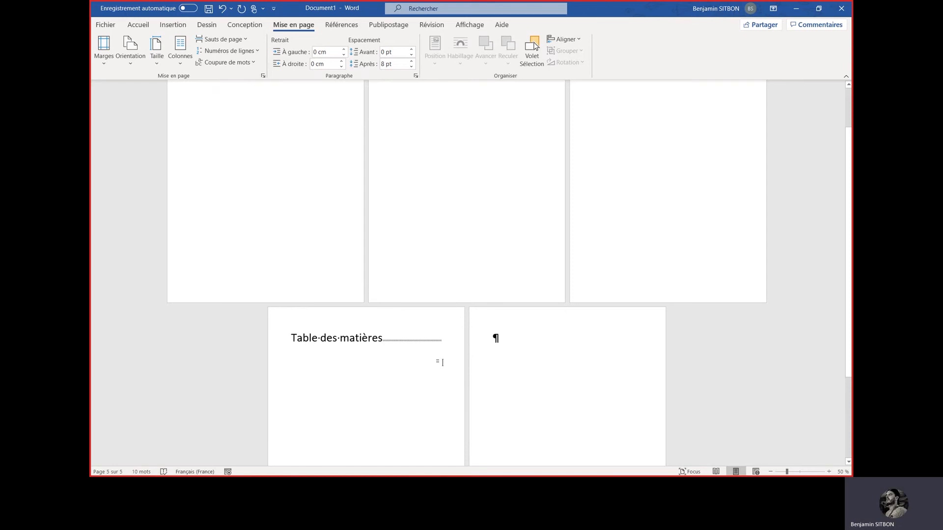
# Title the new section's first page "Introduction" and end it with a page break
pyautogui.write('Intro')
pyautogui.press('BackSpace')
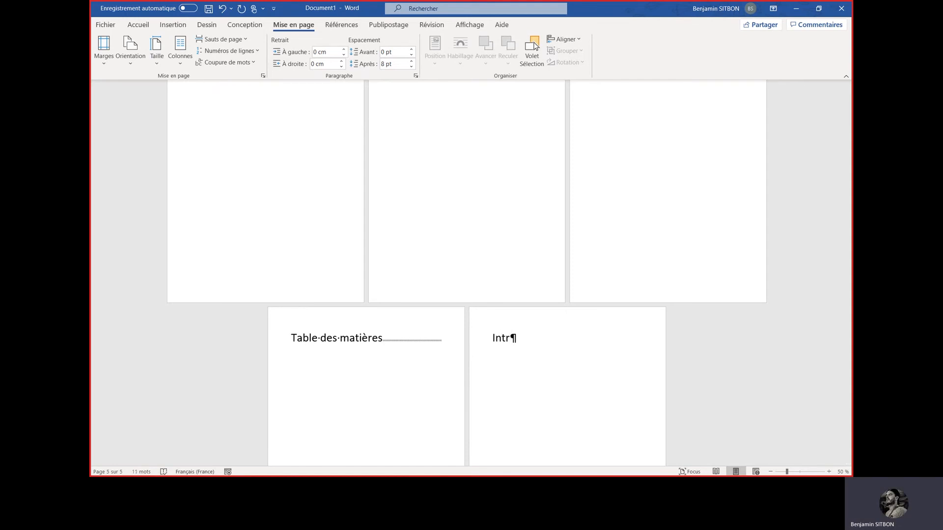
pyautogui.write('oduction')
pyautogui.hotkey('ctrl', 'Return')
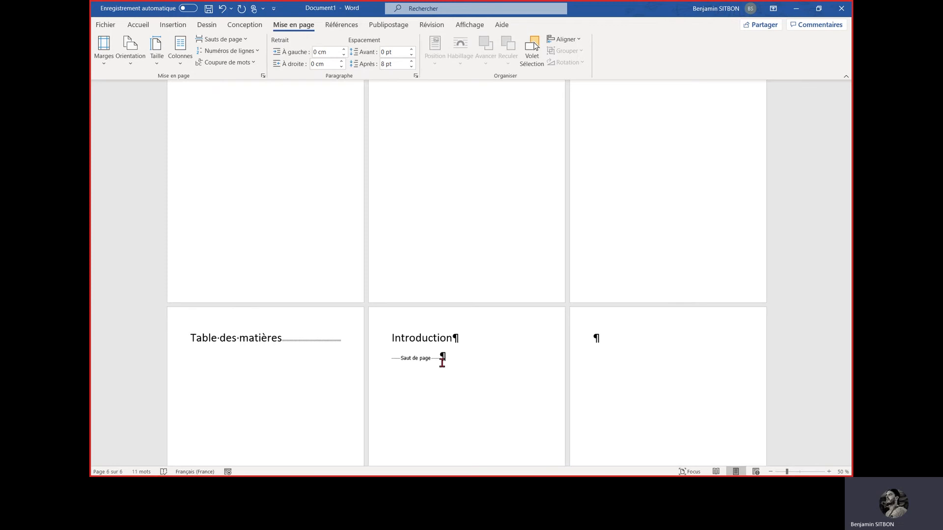
# Title the sixth page "Développement" and add the line "Partie A" beneath it, indented by one tab
pyautogui.write('Développement')
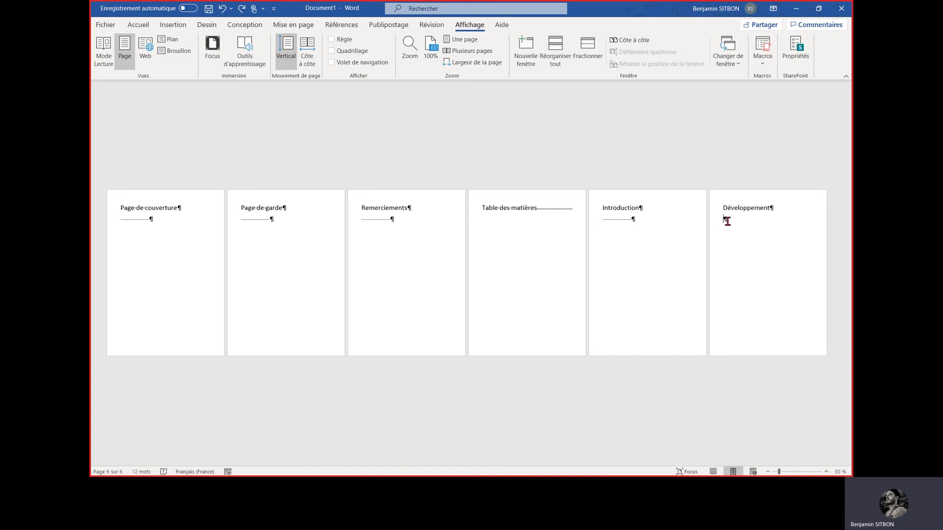
pyautogui.scroll(2, 728, 221)
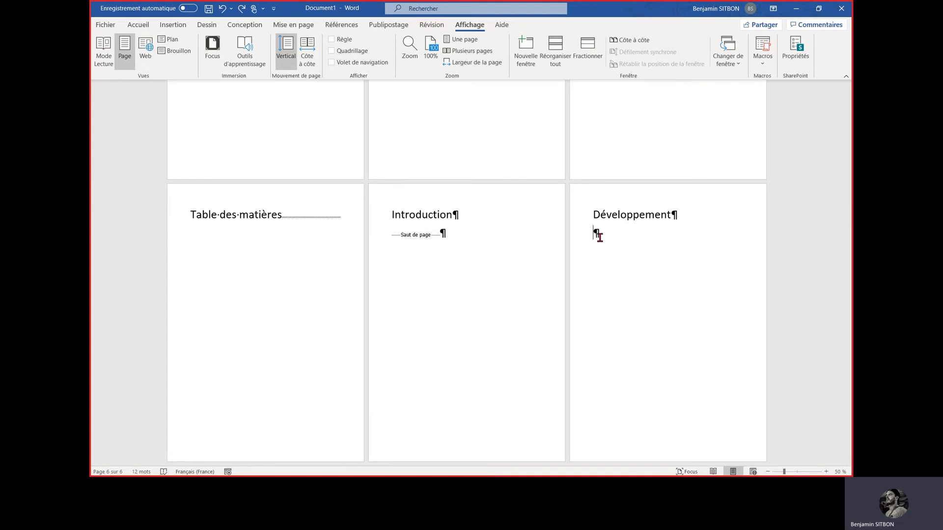
pyautogui.press('Tab')
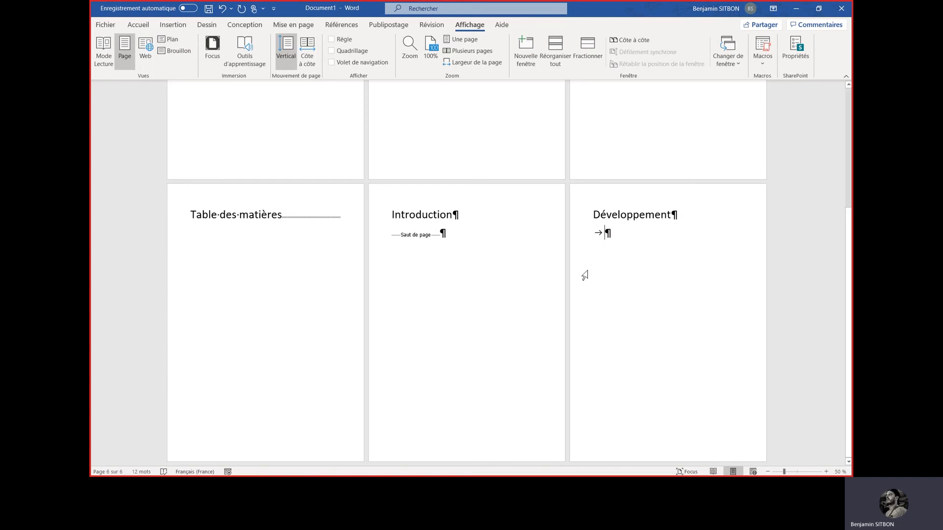
pyautogui.write('Pari')
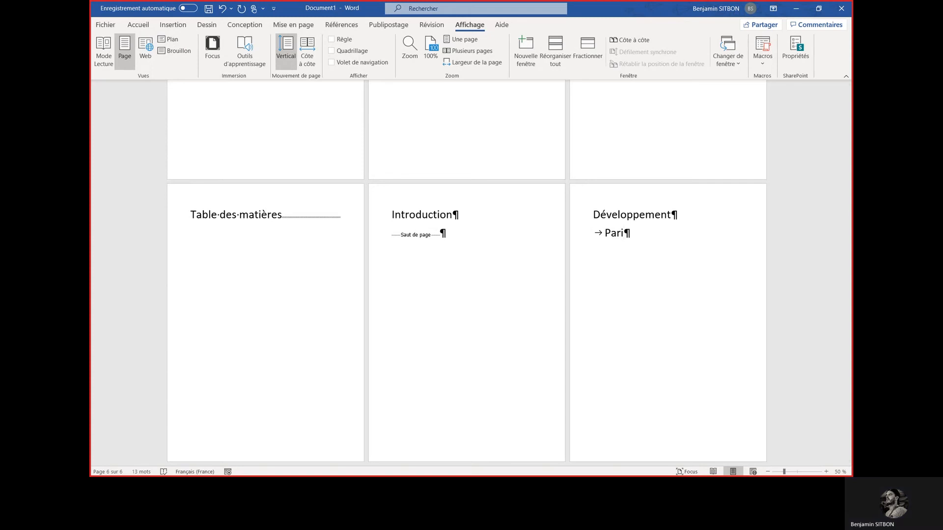
pyautogui.press('BackSpace')
pyautogui.write('tie A')
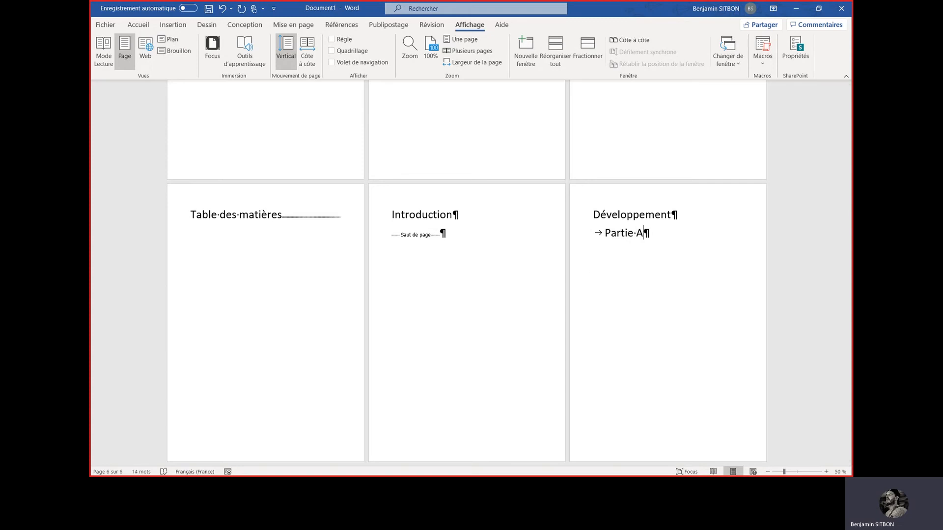
# Add the line "Sous partie A" under "Partie A", indented by two tabs
pyautogui.press('Return')
pyautogui.press('Tab')
pyautogui.press('Tab')
pyautogui.write('sous partie')
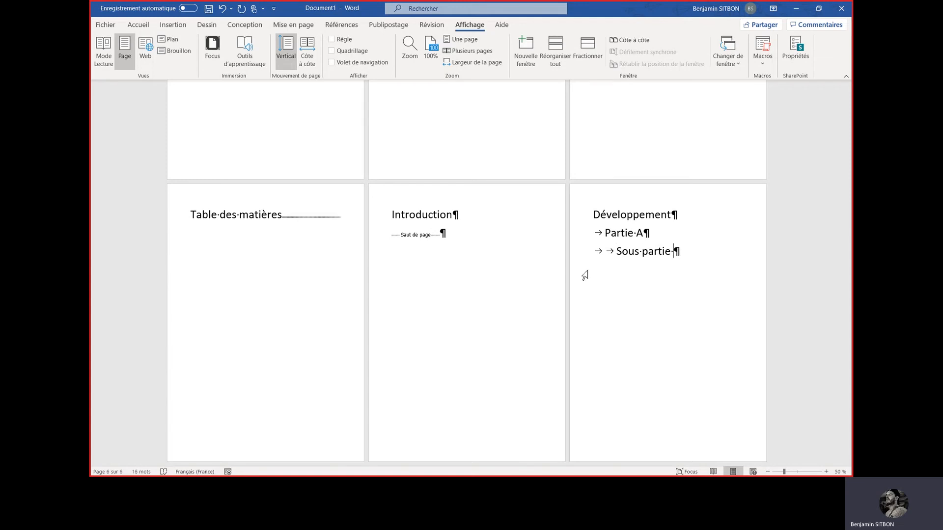
pyautogui.write(' A')
# Add the line "Partie B" below "Sous partie A", indent it one level and leave an empty line after it
pyautogui.press('Return')
pyautogui.write('Partie B')
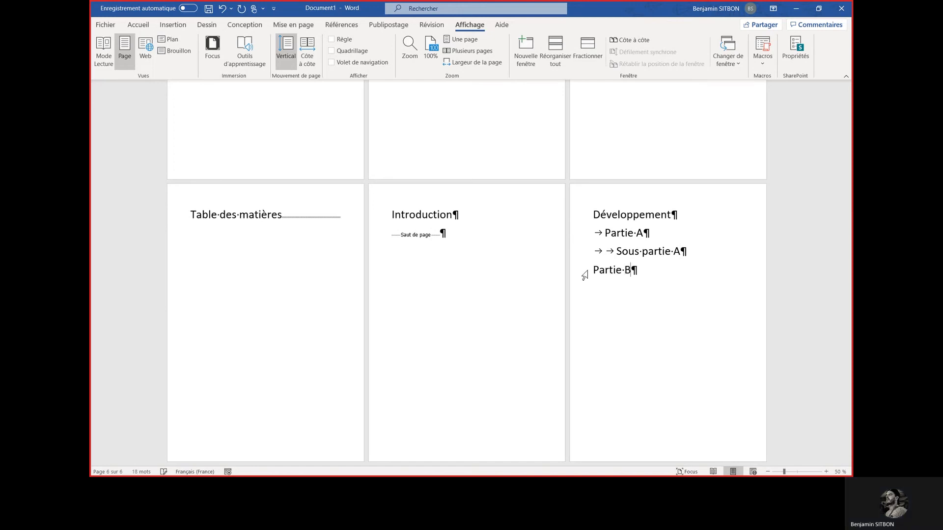
pyautogui.press('Return')
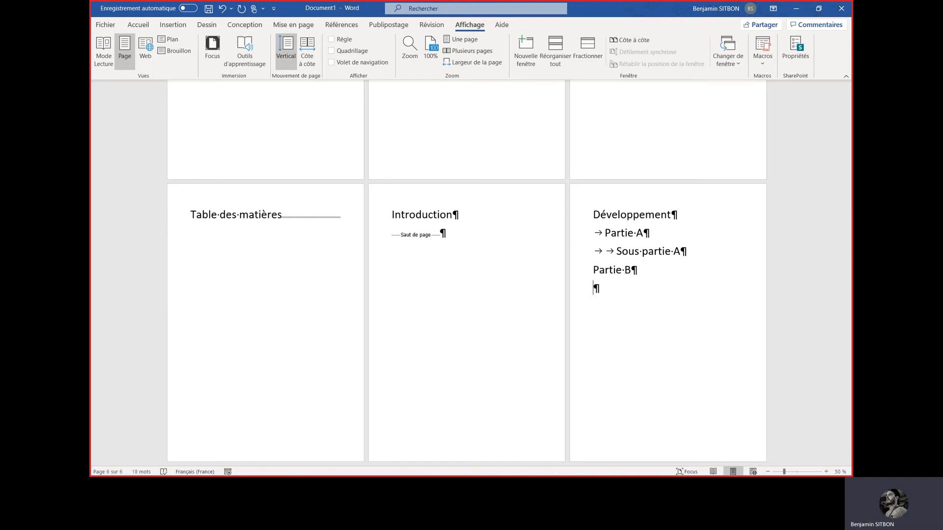
pyautogui.click(593, 270)
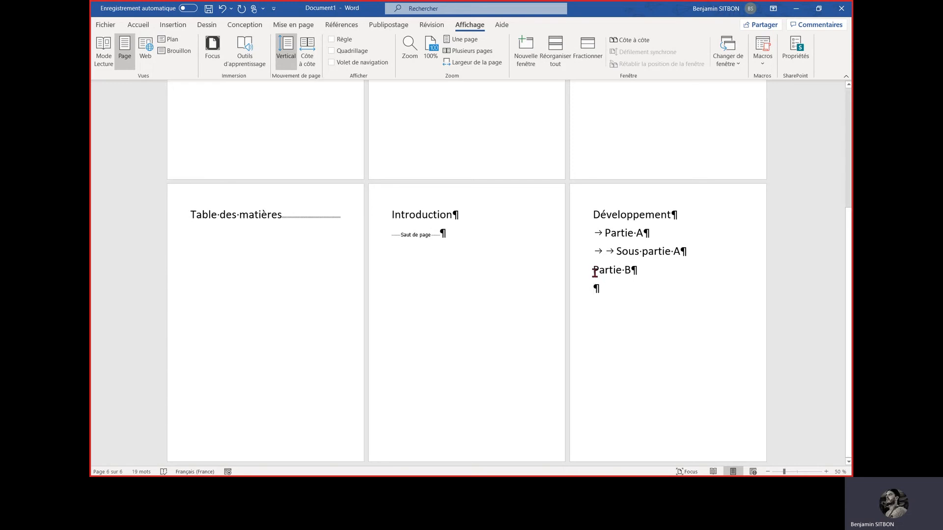
pyautogui.press('Tab')
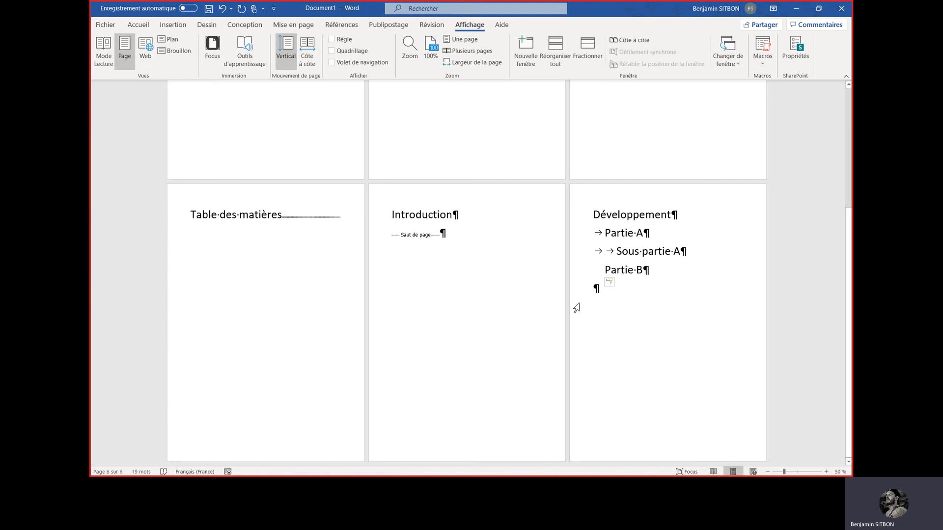
# Add the line "Sous partie B" under "Partie B", indented by two tabs, and end the page with a page break
pyautogui.click(603, 316)
pyautogui.press('Tab')
pyautogui.press('Tab')
pyautogui.write('Sous partie B')
pyautogui.hotkey('ctrl', 'Return')
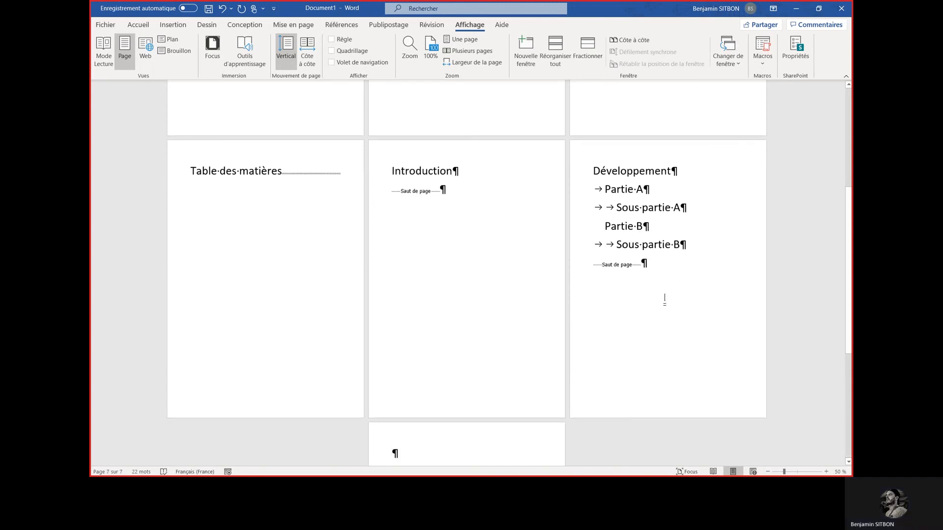
# Title the seventh page "Conclusion" and end it with a page break
pyautogui.write('CONC')
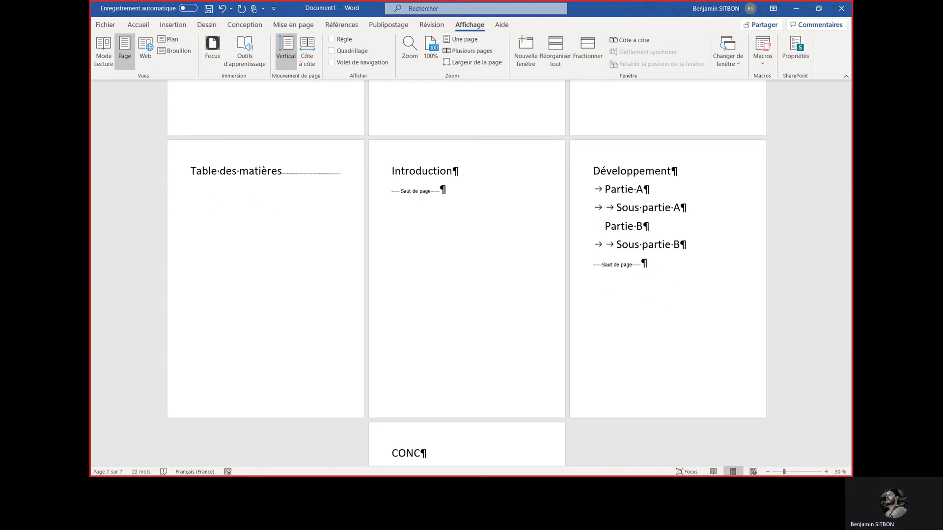
pyautogui.press('BackSpace')
pyautogui.press('BackSpace')
pyautogui.press('BackSpace')
pyautogui.write('onclusion')
pyautogui.hotkey('ctrl', 'Return')
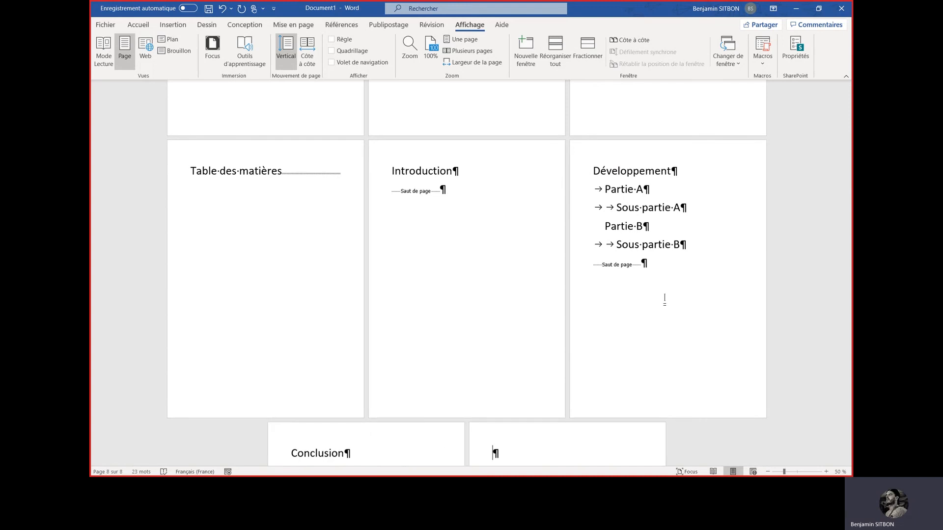
# Title the eighth page "Bibliographie", insert a page break and title the last page "Annexes"
pyautogui.write('Bibliographie')
pyautogui.hotkey('ctrl', 'Return')
pyautogui.write('A')
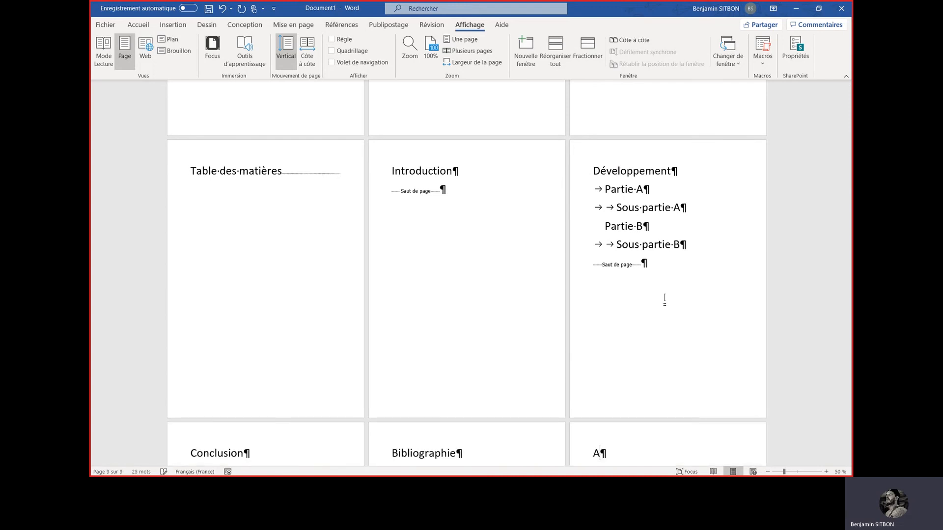
pyautogui.write('nnexes')
pyautogui.scroll(-3, 607, 205)
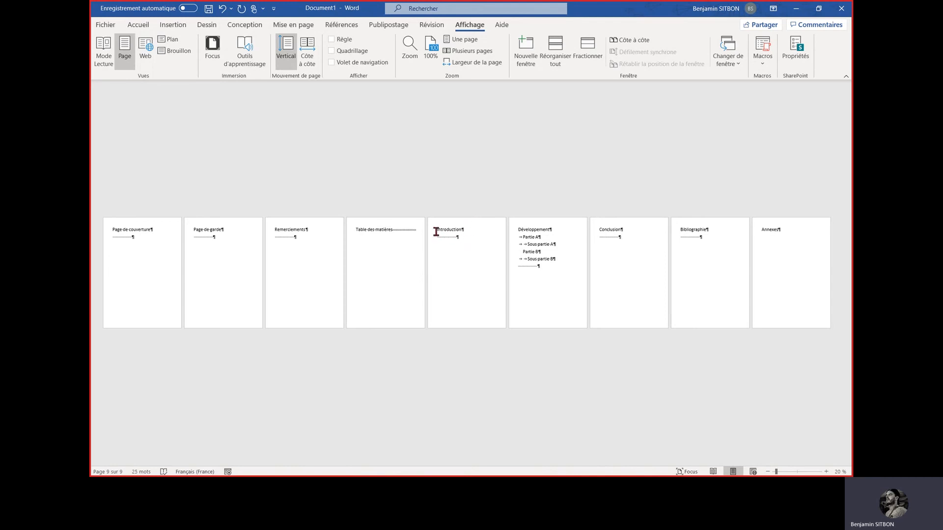
# Add the headings "Introduction" and "Développement" to the table of contents as Niveau 1 entries
pyautogui.click(343, 25)
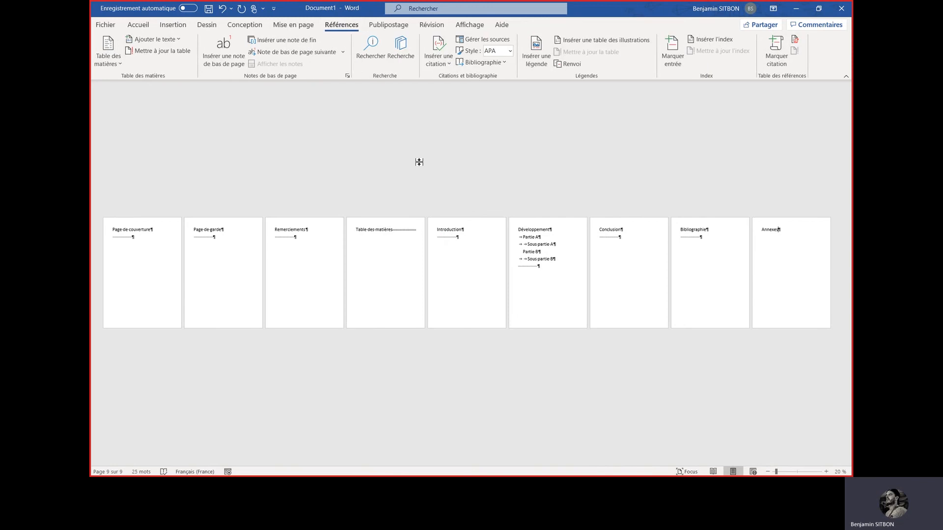
pyautogui.doubleClick(449, 231)
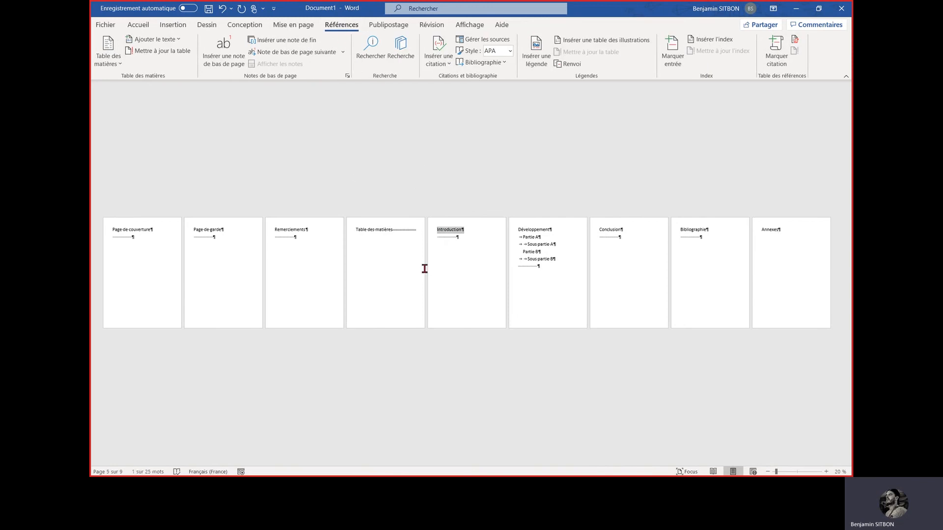
pyautogui.click(156, 39)
pyautogui.click(157, 67)
pyautogui.doubleClick(533, 230)
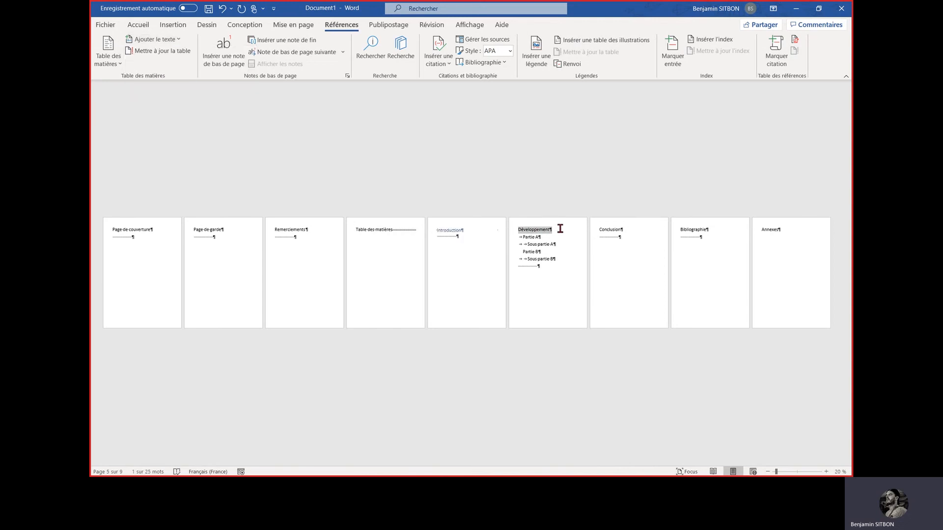
pyautogui.click(153, 39)
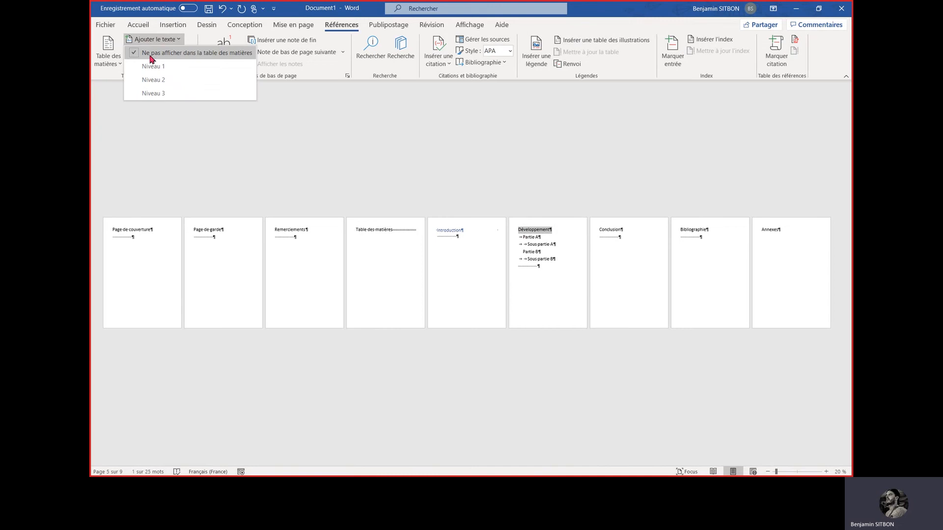
pyautogui.click(153, 65)
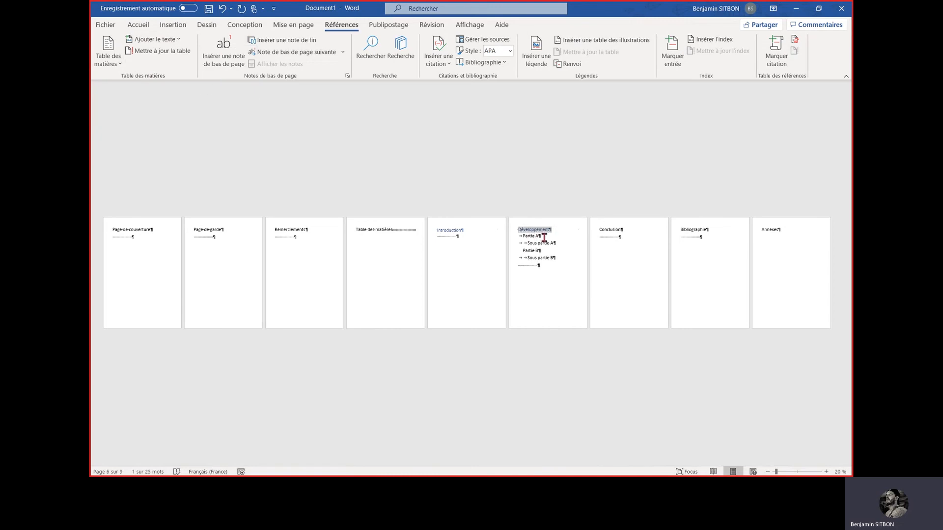
# Mark "Partie A" as a Niveau 2 and "Sous partie A" as a Niveau 3 entry for the table of contents
pyautogui.moveTo(542, 236); pyautogui.dragTo(514, 237)
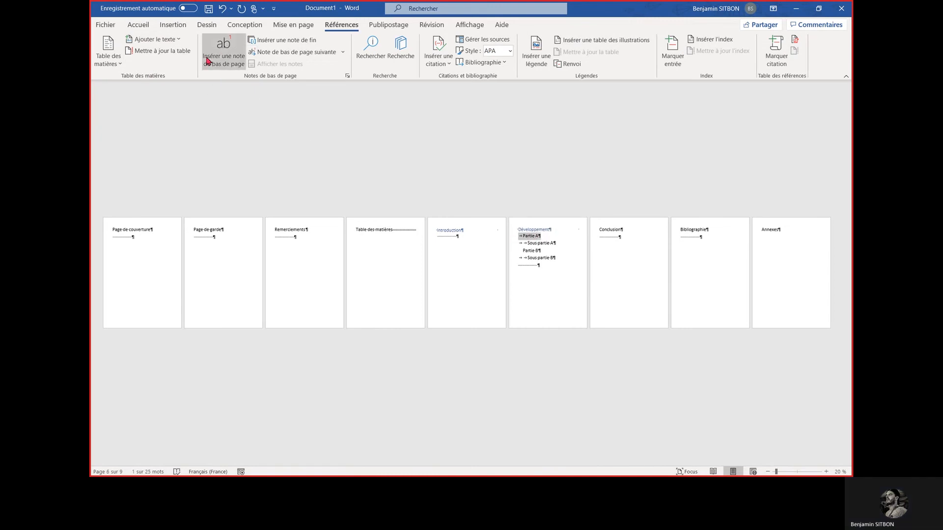
pyautogui.click(178, 39)
pyautogui.click(168, 76)
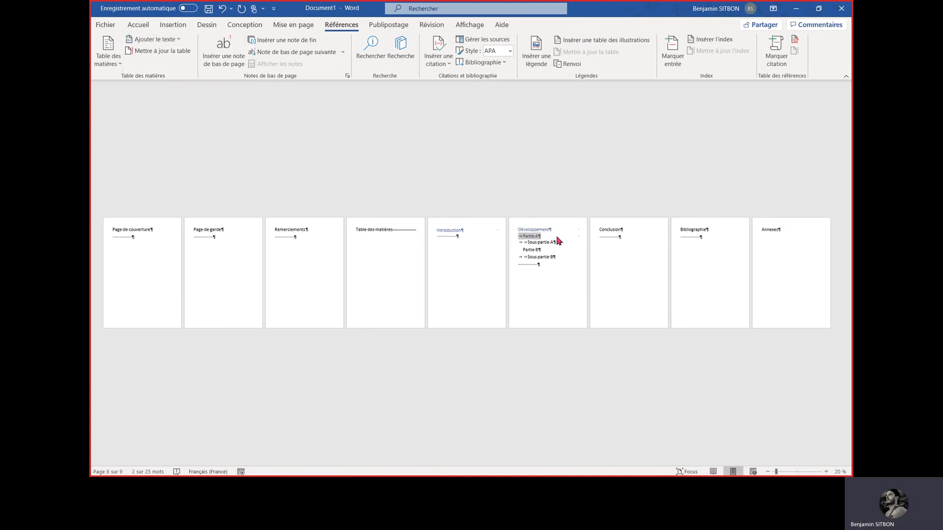
pyautogui.moveTo(560, 243); pyautogui.dragTo(513, 246)
pyautogui.click(174, 40)
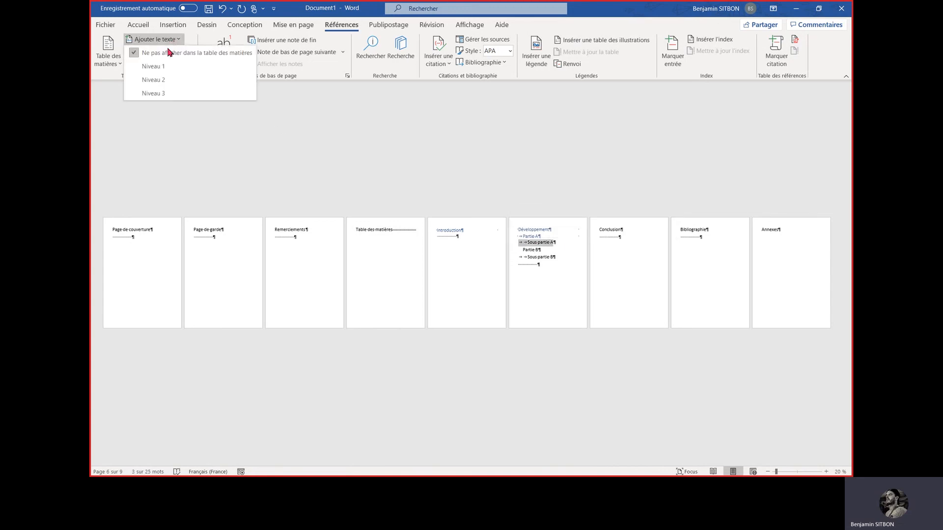
pyautogui.click(159, 94)
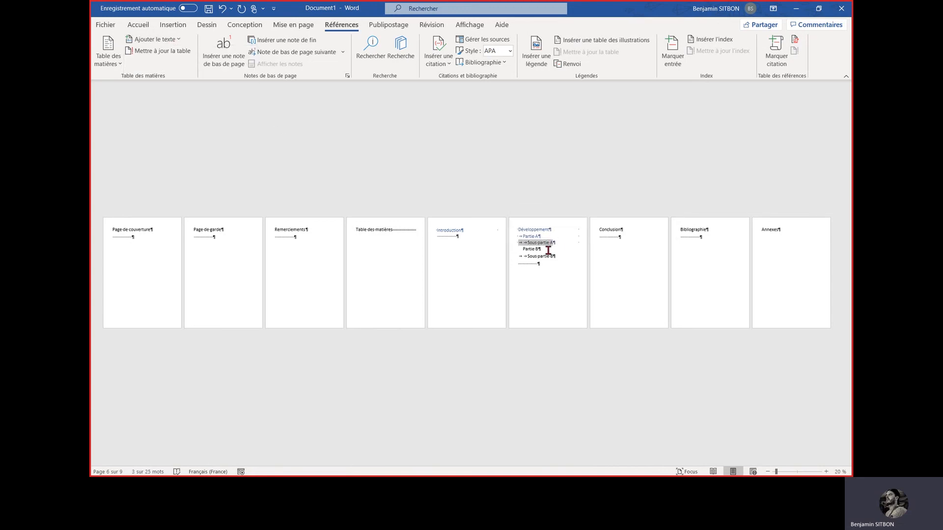
# Mark "Partie B" as a Niveau 2 and "Sous partie B" as a Niveau 3 entry for the table of contents
pyautogui.moveTo(548, 250); pyautogui.dragTo(519, 249)
pyautogui.click(174, 39)
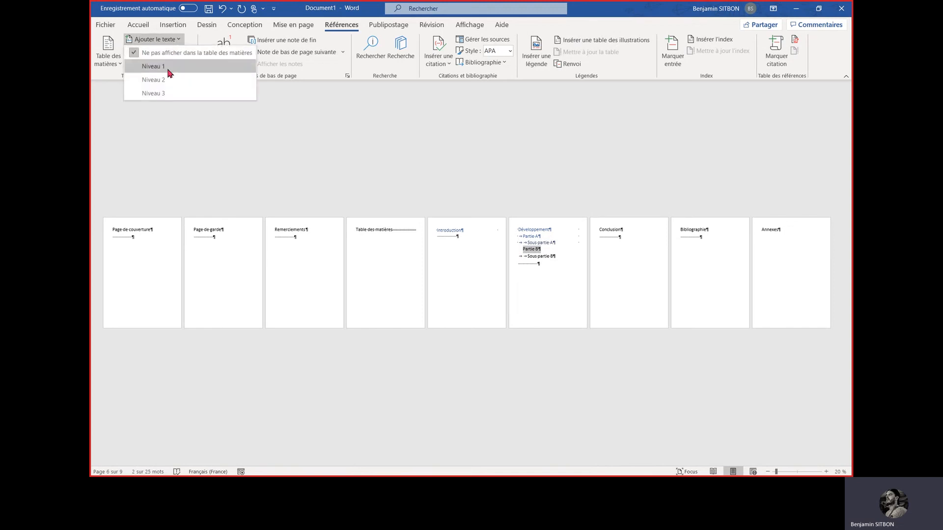
pyautogui.click(153, 66)
pyautogui.moveTo(559, 255); pyautogui.dragTo(520, 260)
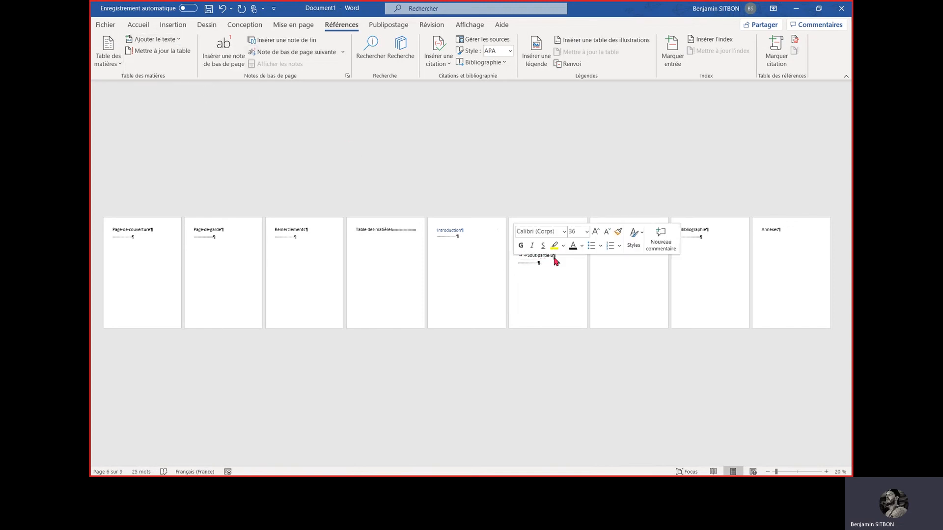
pyautogui.scroll(4, 591, 177)
pyautogui.scroll(-2, 591, 176)
# Mark the heading "Conclusion" as a Niveau 1 entry for the table of contents
pyautogui.click(118, 321)
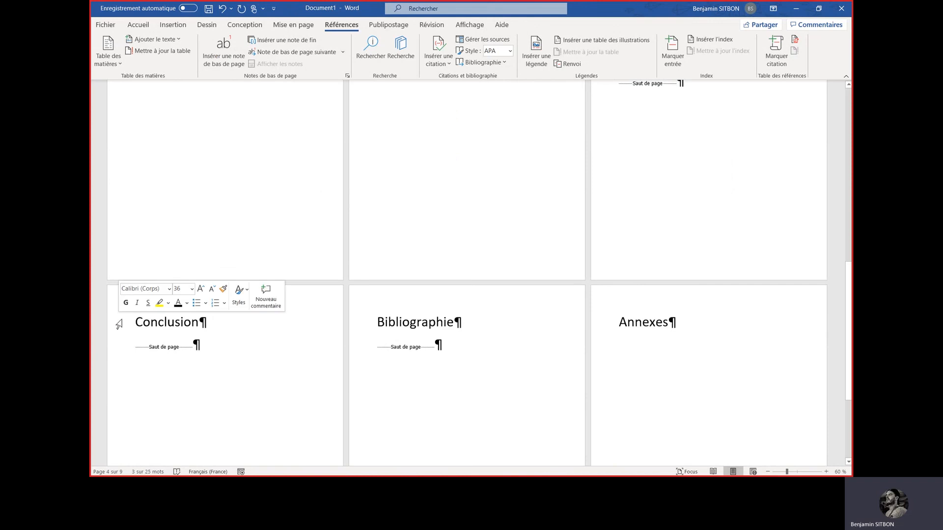
pyautogui.click(178, 42)
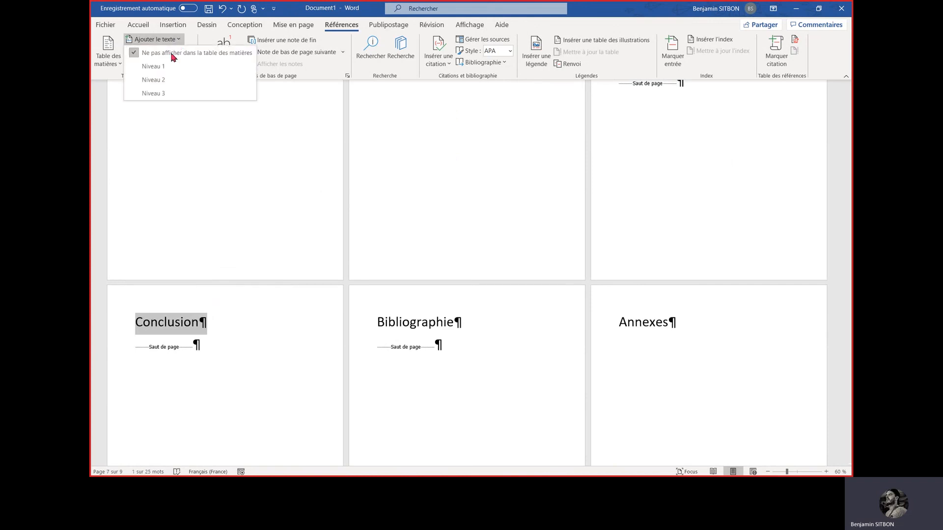
pyautogui.click(164, 80)
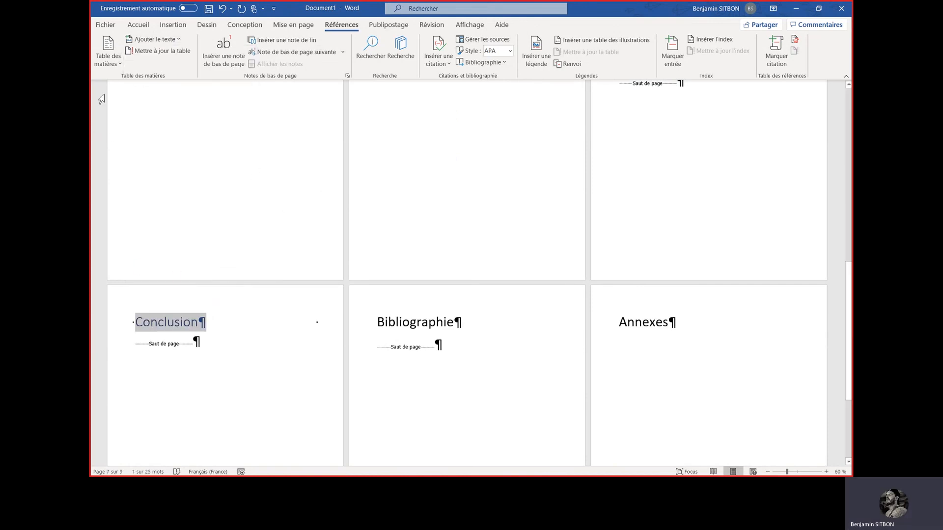
pyautogui.click(151, 40)
pyautogui.click(153, 66)
# Mark the headings "Bibliographie" and "Annexes" as Niveau 1 entries for the table of contents
pyautogui.click(364, 322)
pyautogui.click(152, 40)
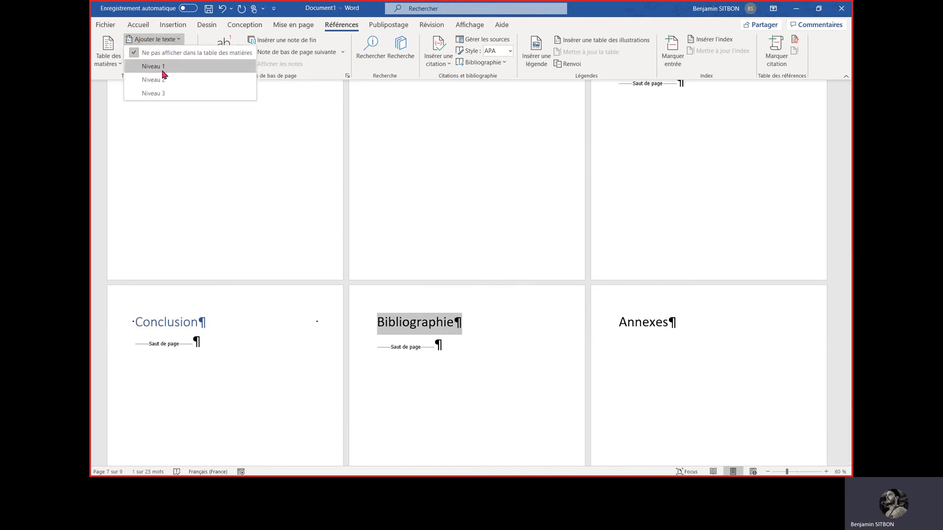
pyautogui.click(163, 80)
pyautogui.click(604, 326)
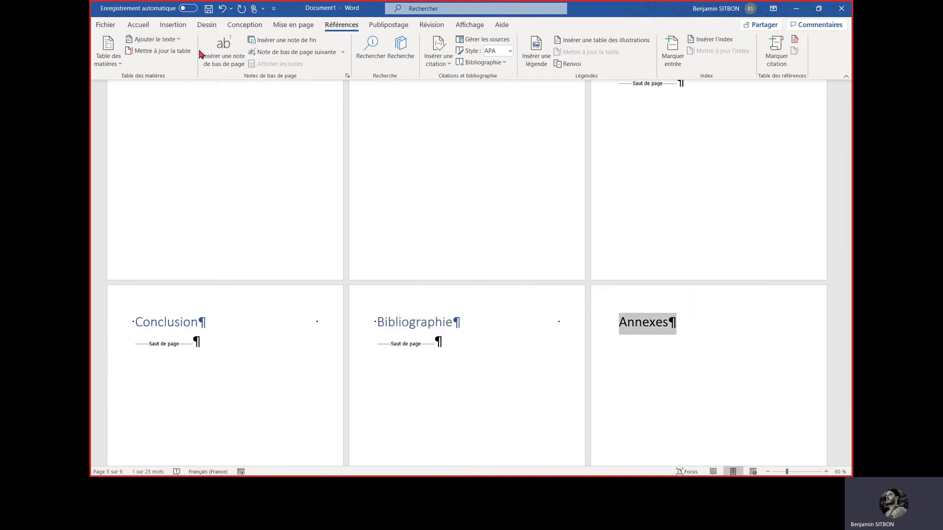
pyautogui.click(155, 39)
pyautogui.click(157, 66)
# Start a new line after the "Table des matières" title and insert the predefined "Table automatique 1" there
pyautogui.scroll(-3, 263, 185)
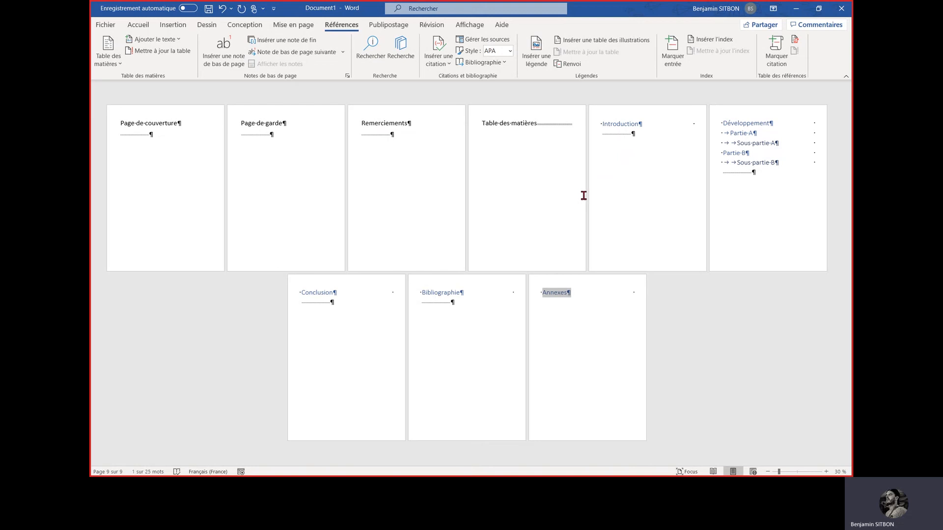
pyautogui.click(536, 123)
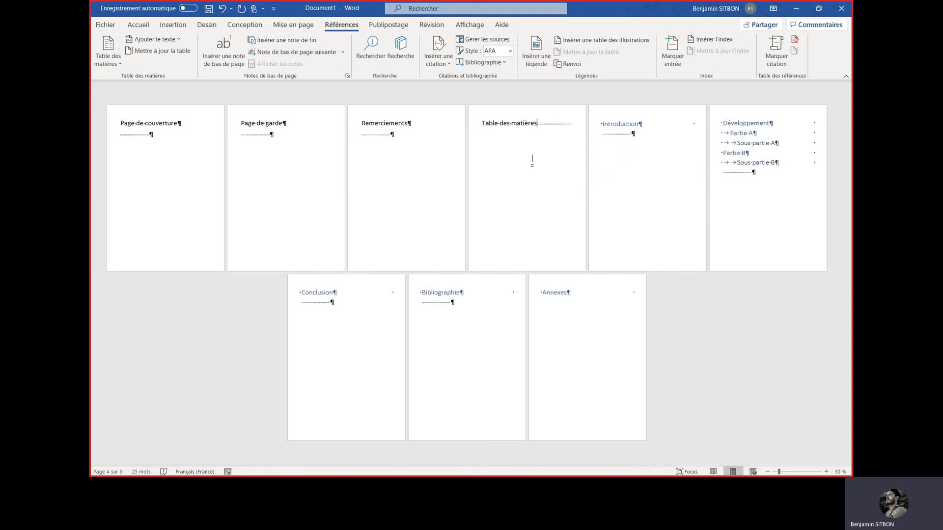
pyautogui.press('Return')
pyautogui.scroll(1, 519, 138)
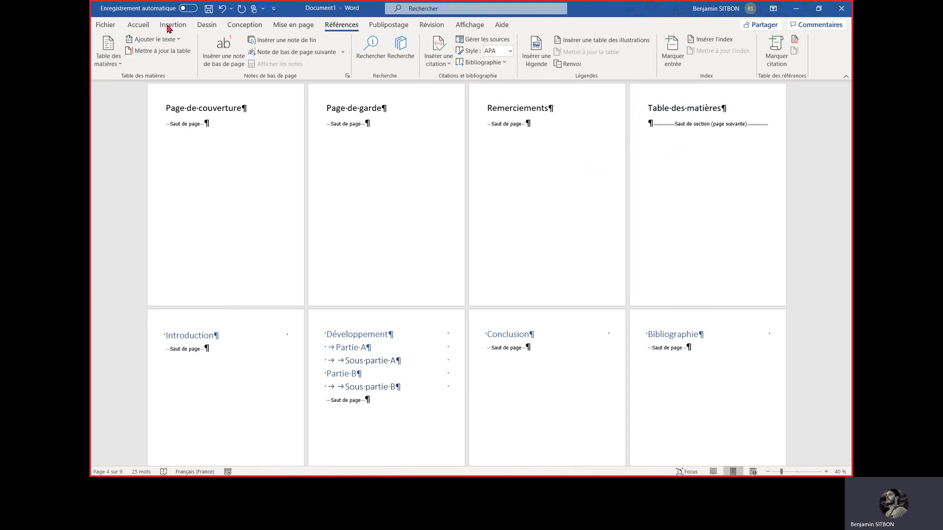
pyautogui.click(108, 49)
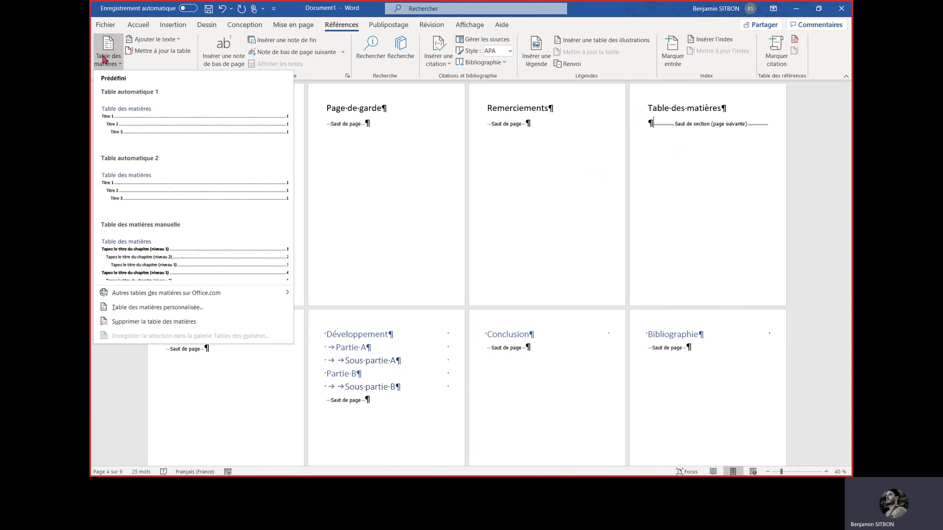
pyautogui.click(137, 121)
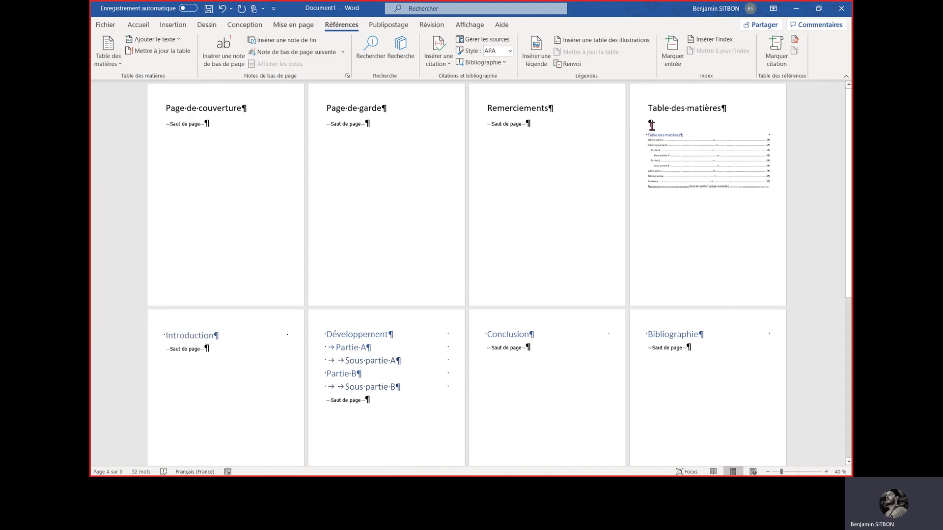
# Delete the empty line between the page title and the inserted table of contents
pyautogui.press('Delete')
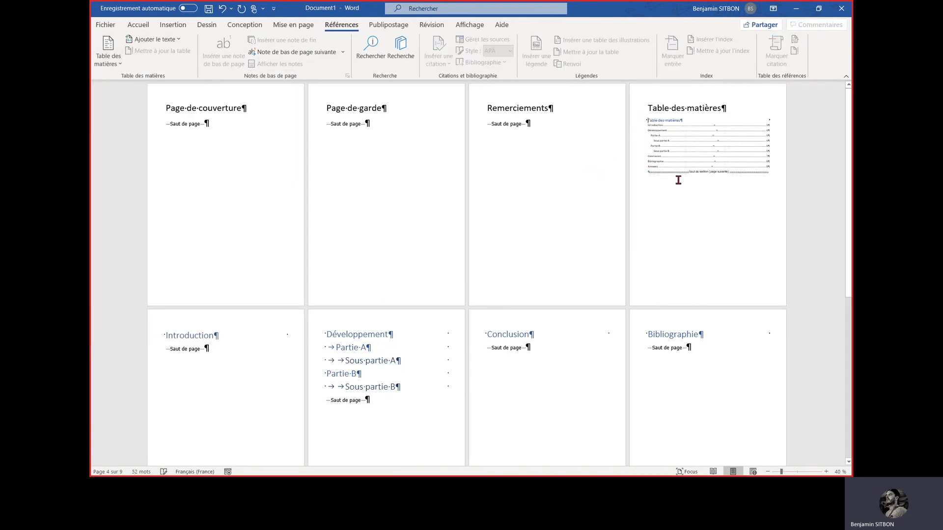
pyautogui.click(726, 157)
pyautogui.scroll(2, 721, 156)
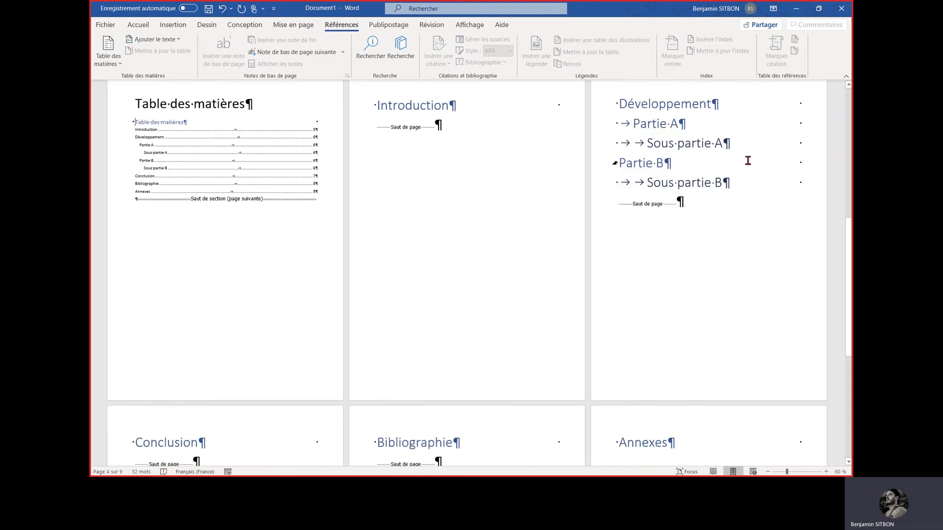
pyautogui.scroll(2, 202, 142)
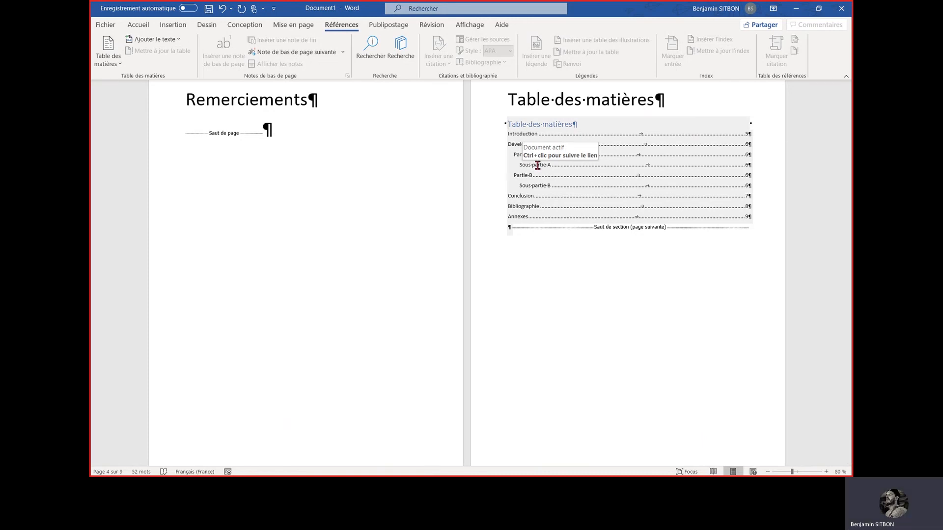
# Delete the typed title "Table des matières" above the automatic table and set the table's own heading to font size 36
pyautogui.moveTo(664, 101); pyautogui.dragTo(500, 113)
pyautogui.press('Delete')
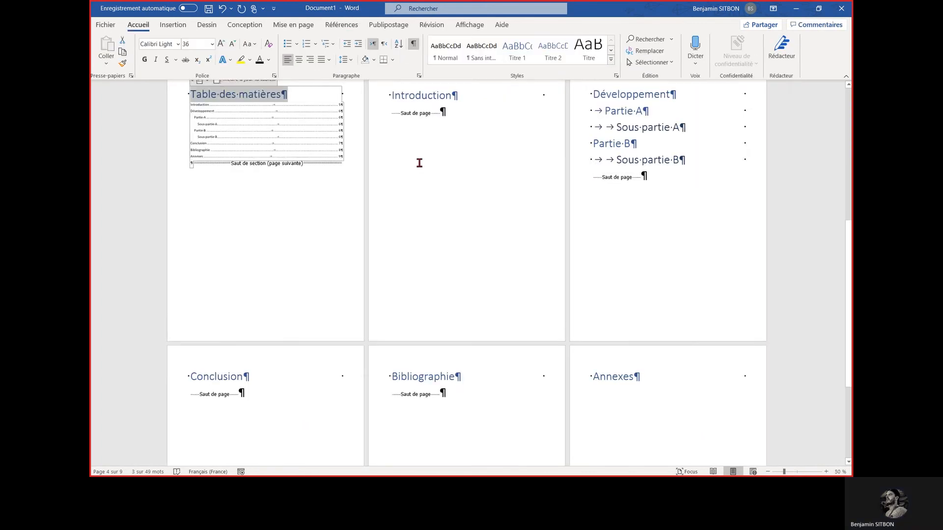
pyautogui.keyDown('ctrl'); pyautogui.scroll(-2, 416, 161); pyautogui.keyUp('ctrl')
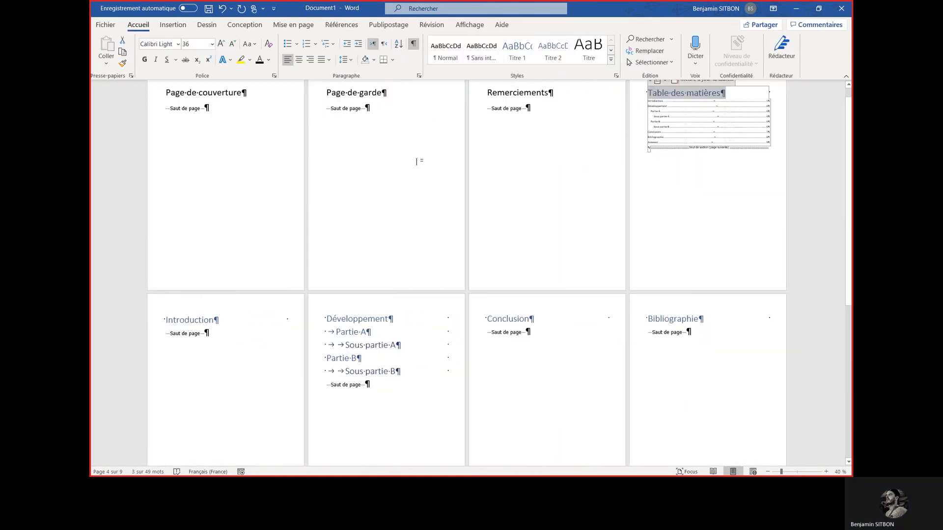
pyautogui.click(700, 176)
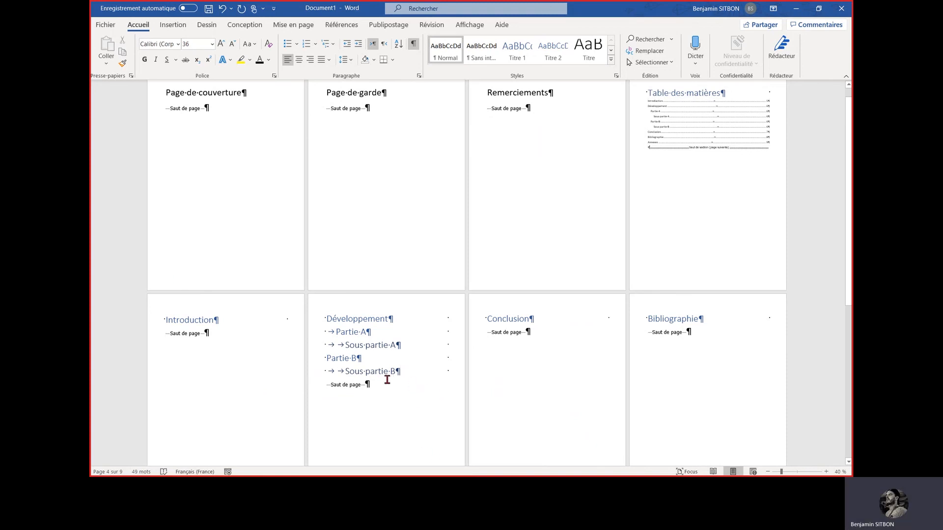
# Add the line "Partie C" below "Sous partie B", indented by one tab
pyautogui.click(415, 372)
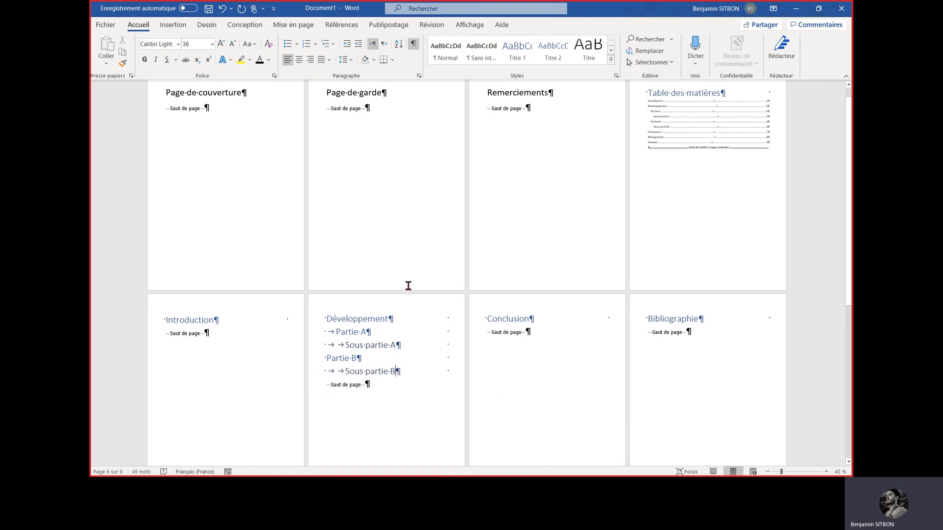
pyautogui.press('Return')
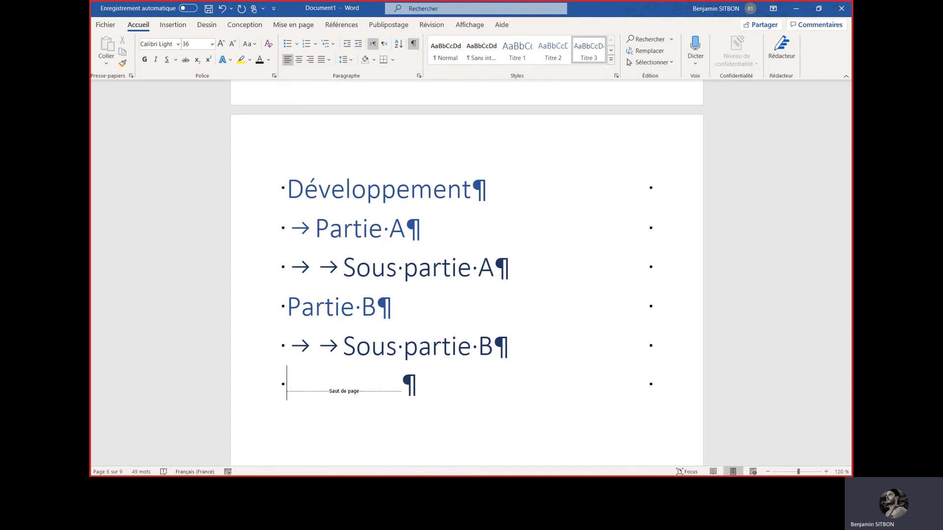
pyautogui.press('Tab')
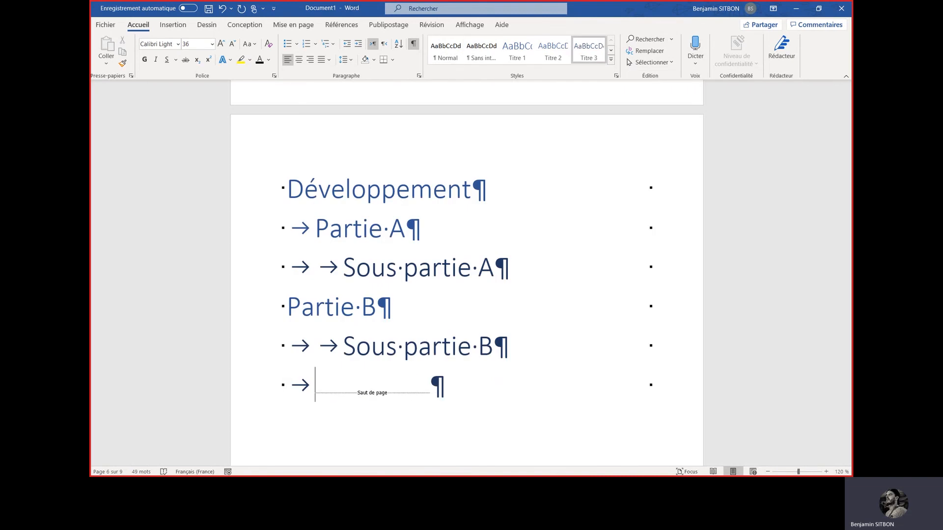
pyautogui.write('Par')
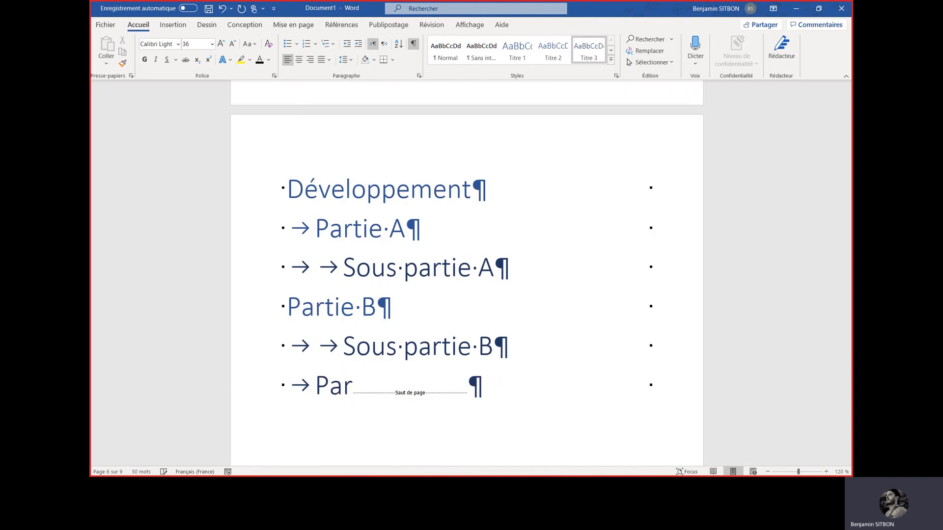
pyautogui.write('tie ')
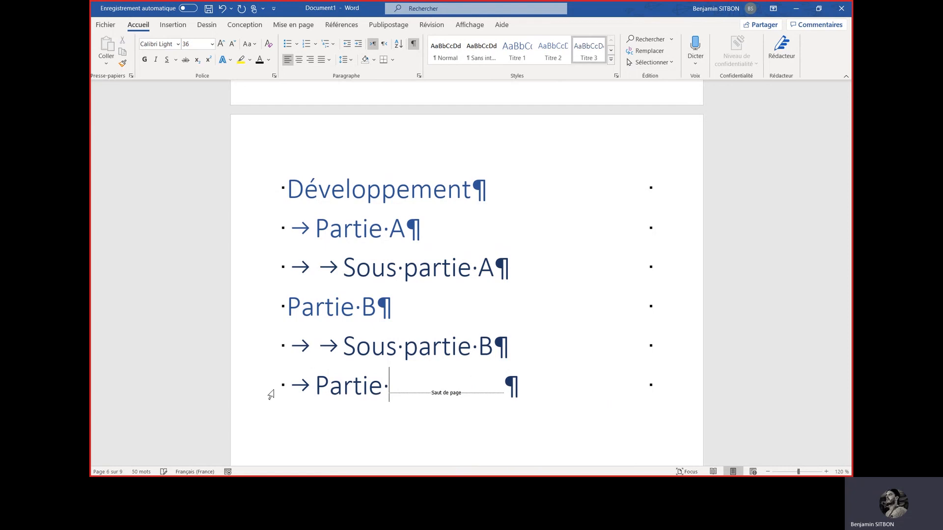
pyautogui.write('C')
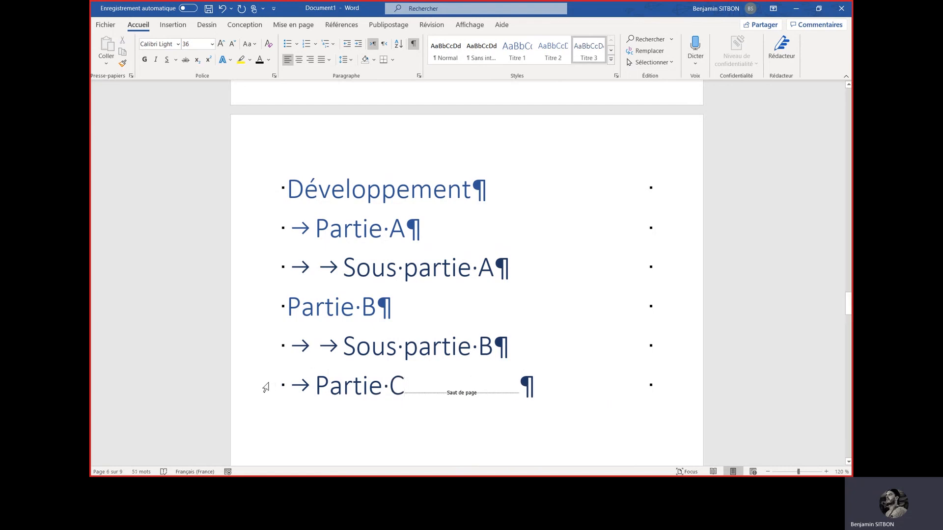
# Assign table-of-contents level "Niveau 2" to the "Partie C" line and check its assigned level
pyautogui.click(265, 388)
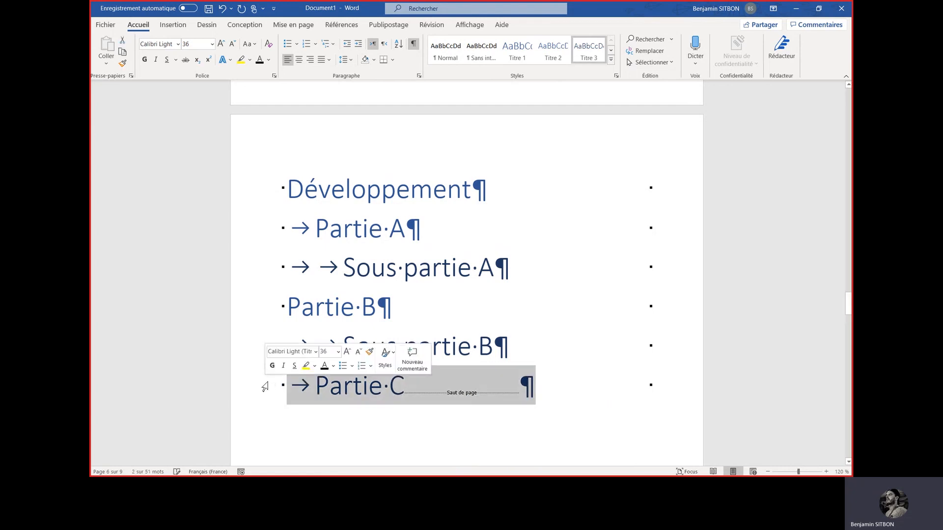
pyautogui.click(333, 26)
pyautogui.click(180, 40)
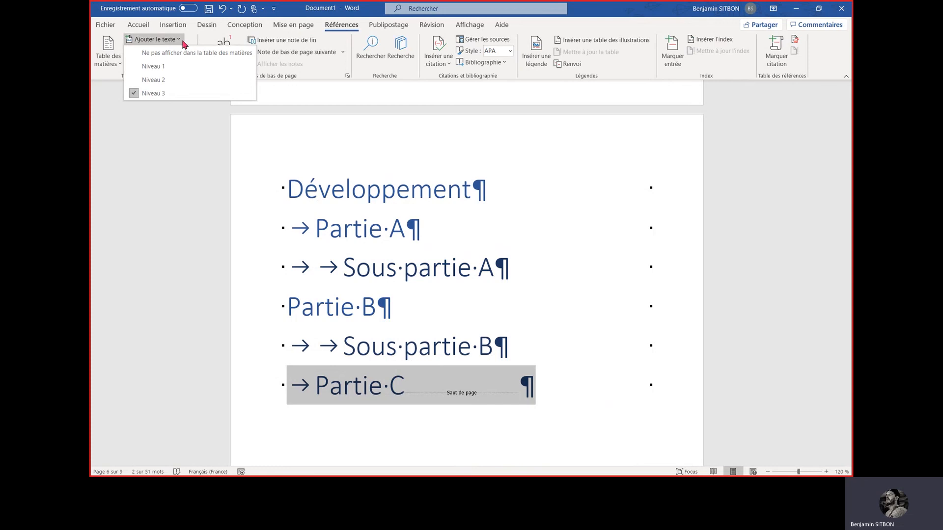
pyautogui.click(149, 80)
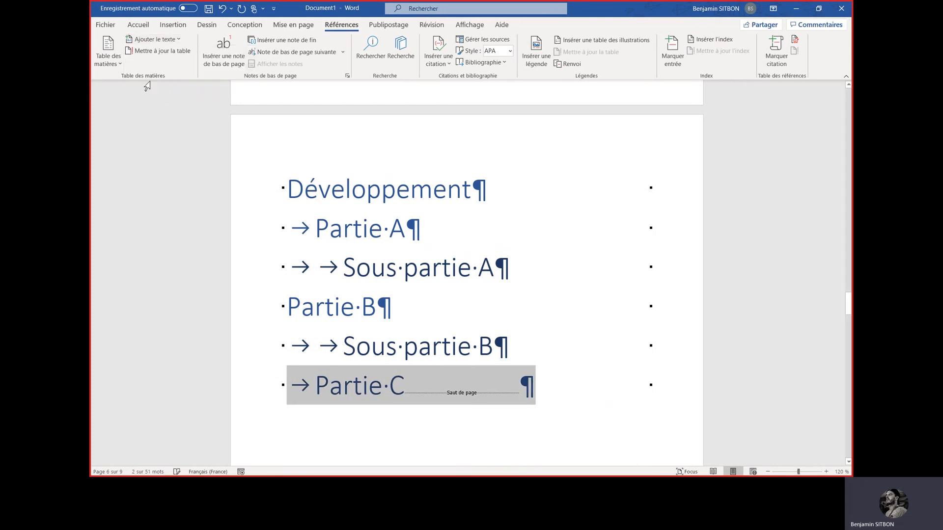
pyautogui.click(402, 391)
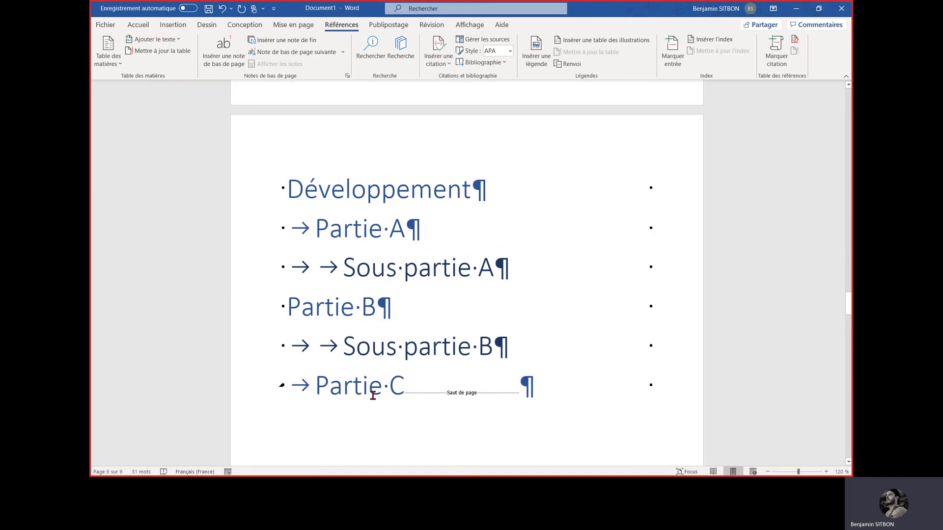
pyautogui.click(177, 41)
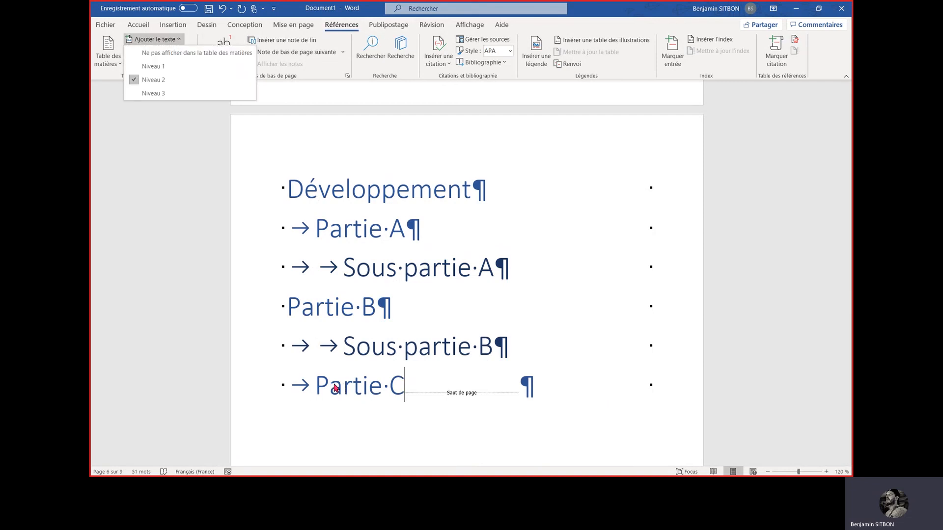
# Indent the "Partie B" line by one tab to align it with the other "Partie" headings
pyautogui.click(290, 306)
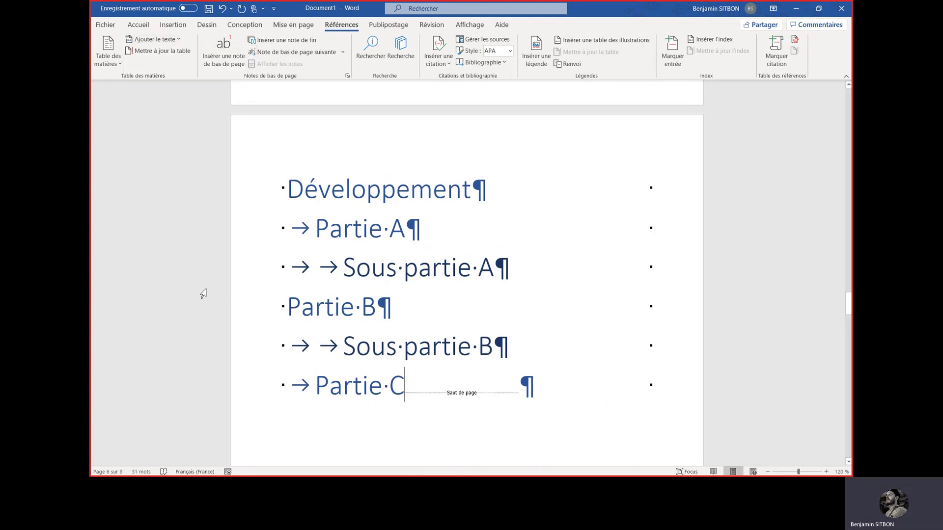
pyautogui.click(289, 306)
pyautogui.press('Tab')
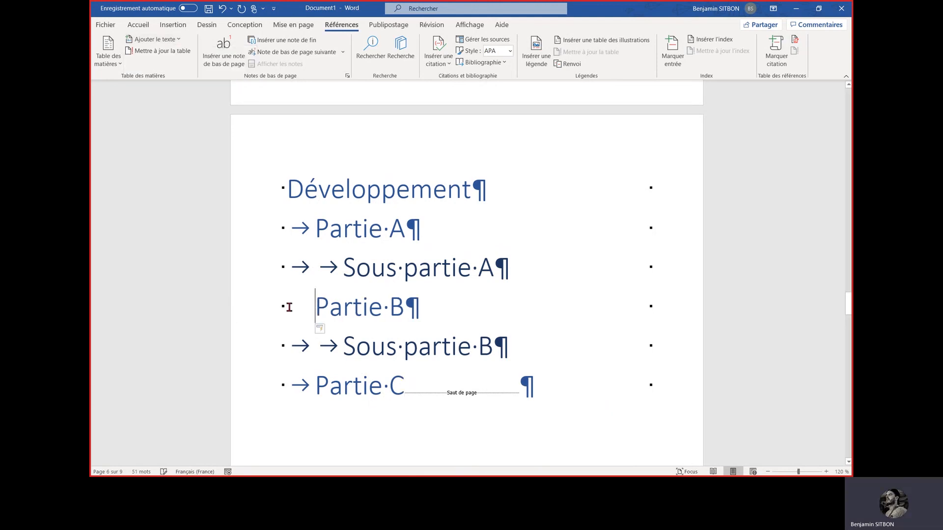
# Add the line "Sous partie C" below "Partie C", indented by two tabs
pyautogui.click(403, 391)
pyautogui.press('Return')
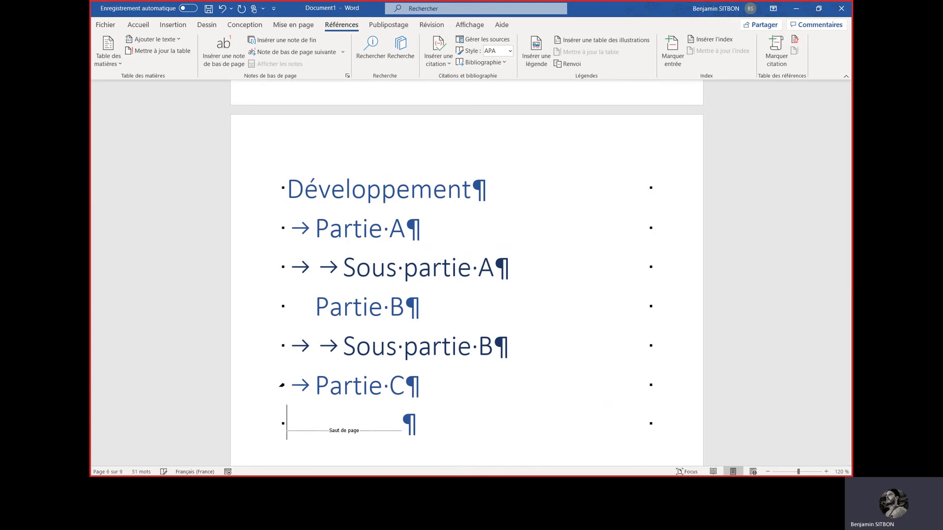
pyautogui.press('Tab')
pyautogui.press('Tab')
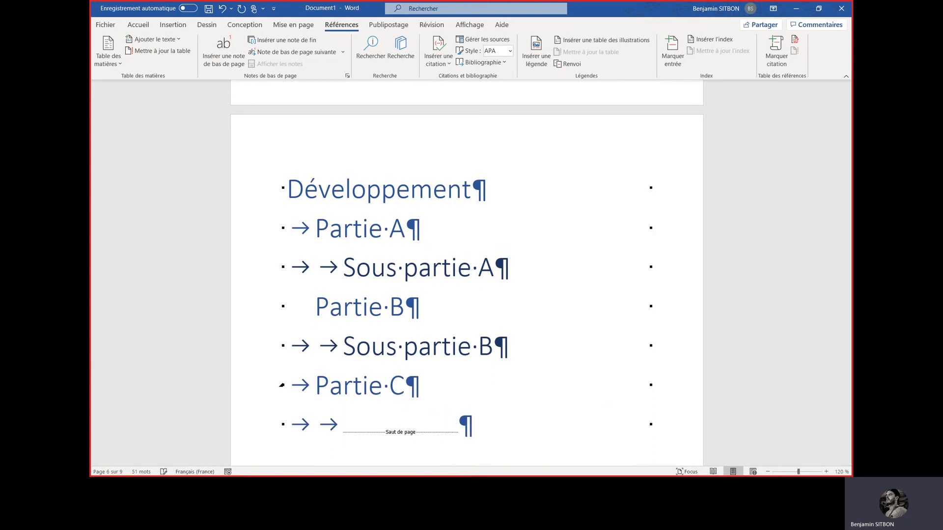
pyautogui.write('Sous ')
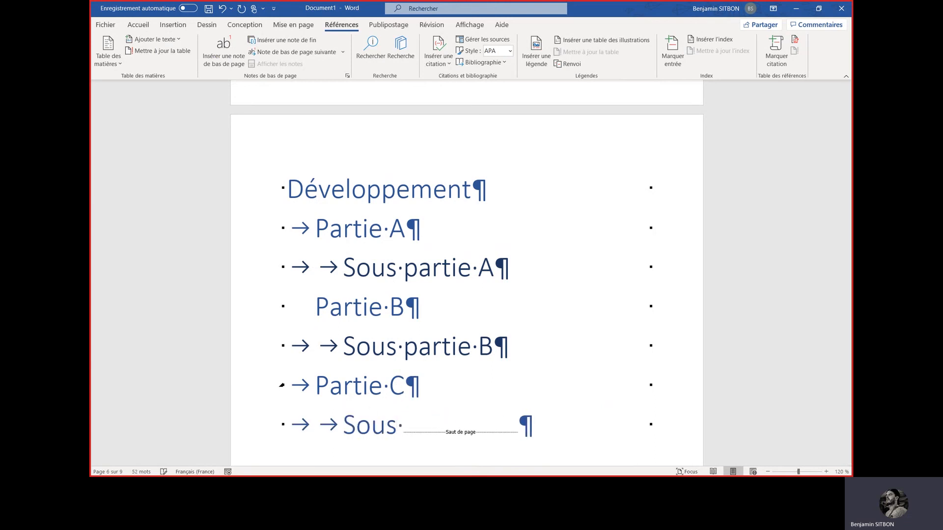
pyautogui.write('parti')
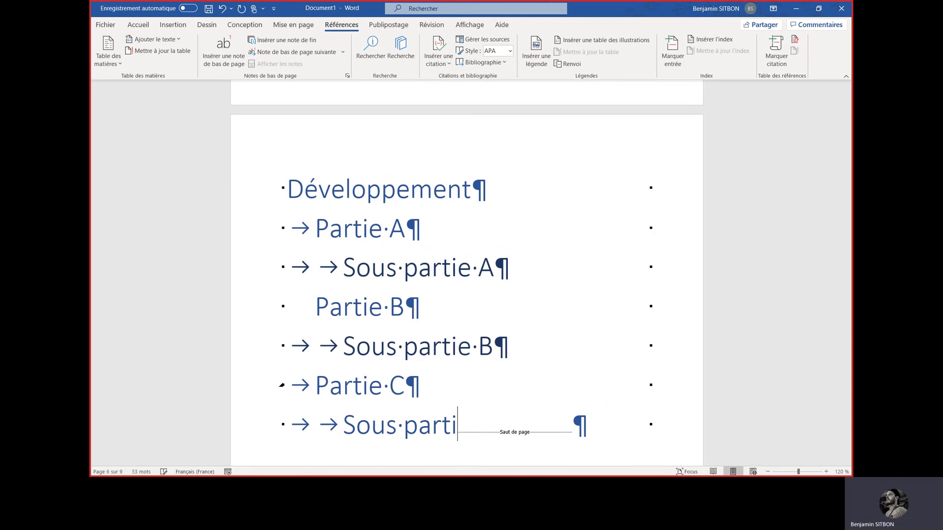
pyautogui.write('e C')
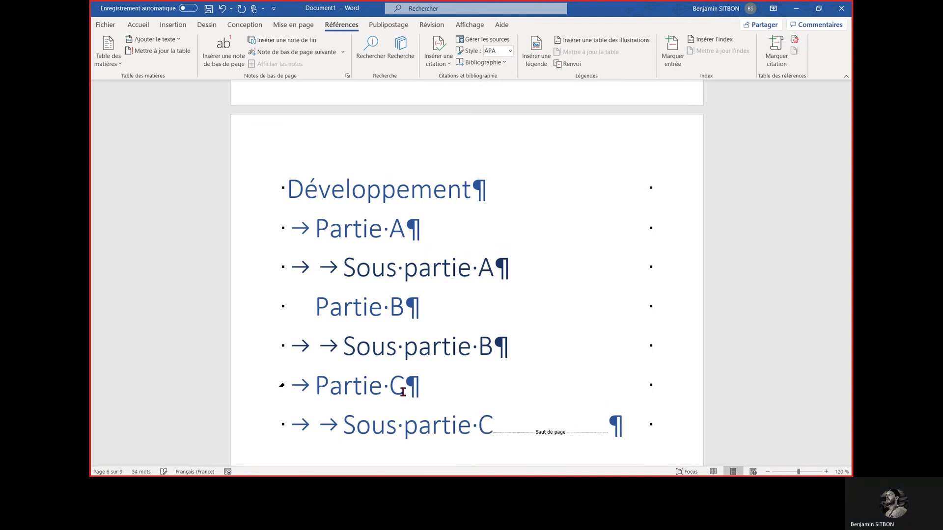
# Assign table-of-contents level "Niveau 3" to the "Sous partie C" line
pyautogui.click(267, 427)
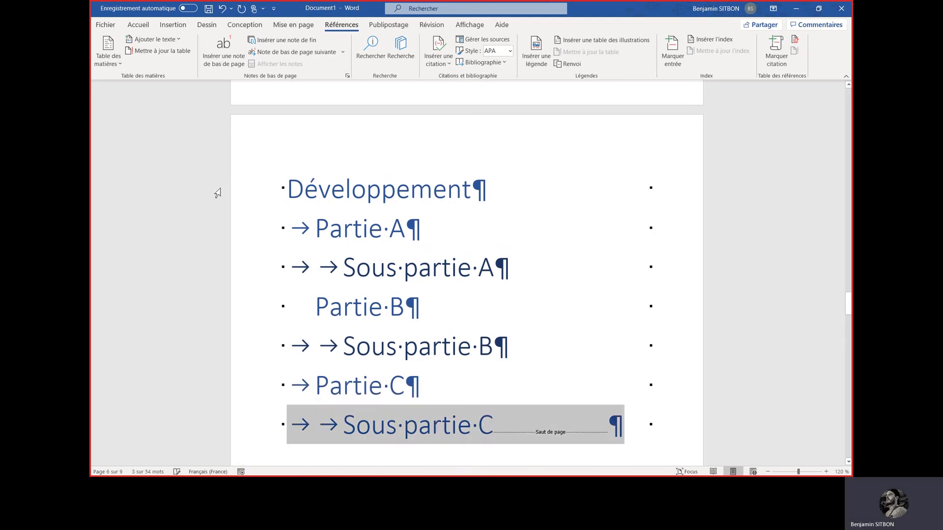
pyautogui.click(175, 42)
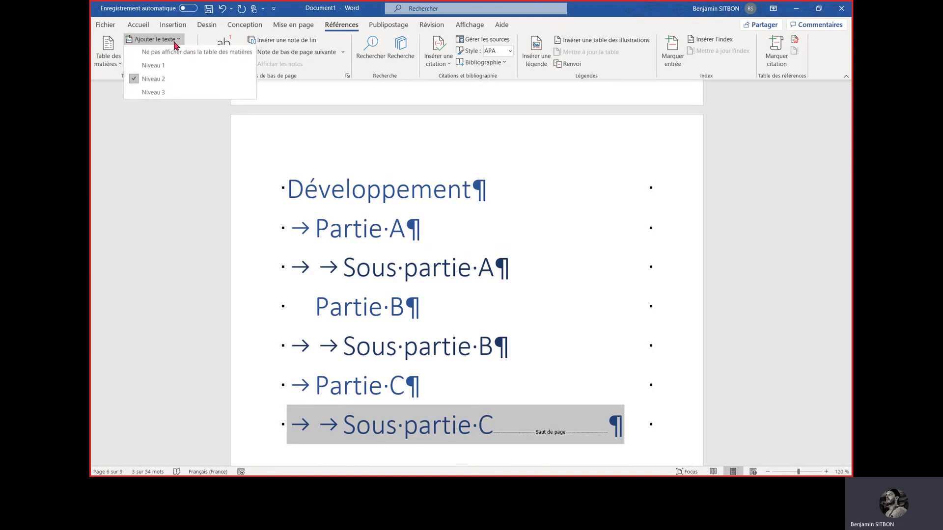
pyautogui.click(151, 94)
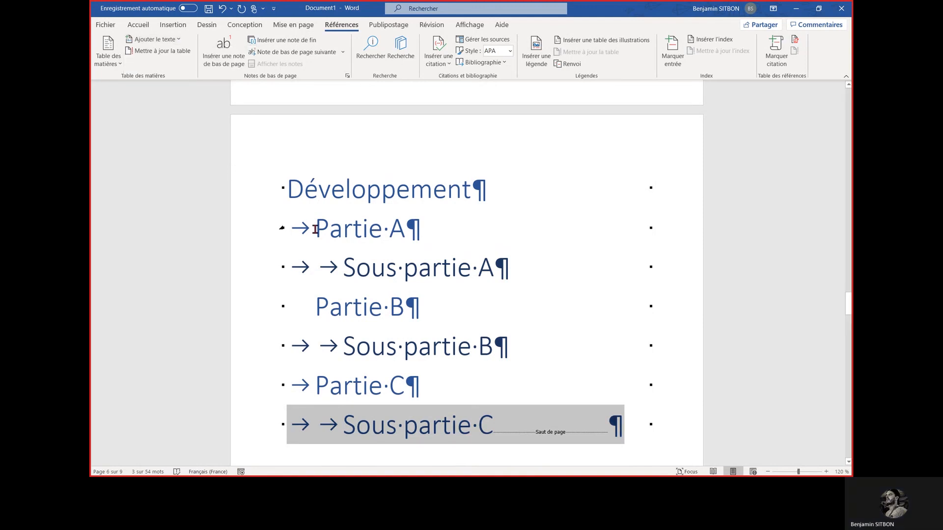
# Update the entire table of contents with the "Mettre à jour toute la table" option to include the new headings
pyautogui.scroll(-1, 312, 229)
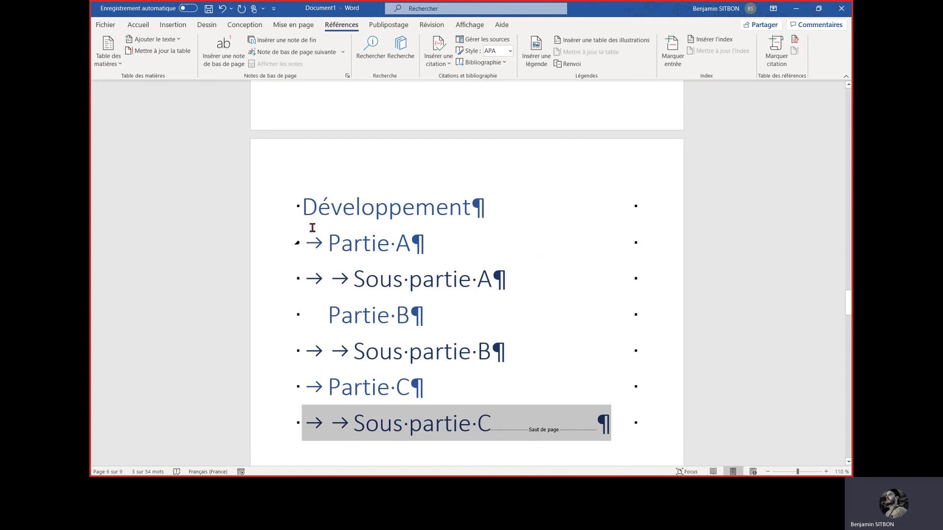
pyautogui.scroll(10, 430, 169)
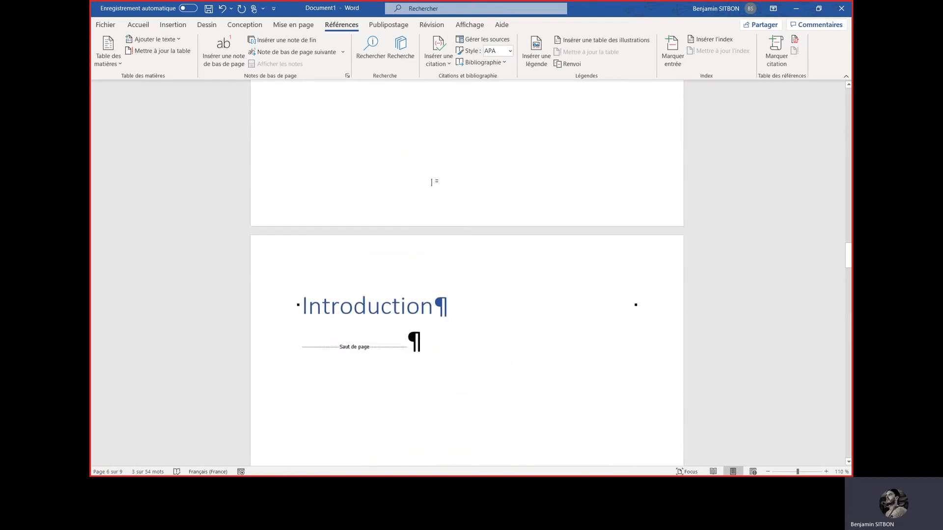
pyautogui.scroll(10, 431, 182)
pyautogui.scroll(-1, 475, 237)
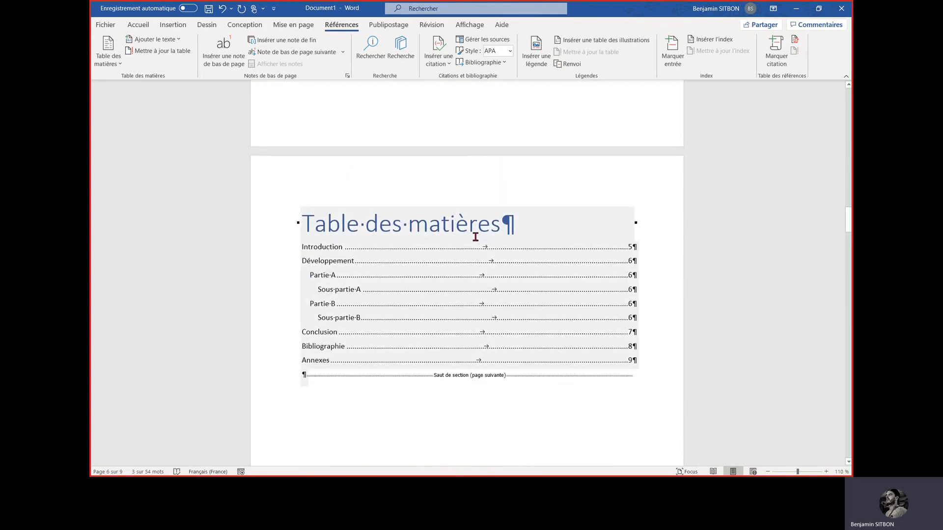
pyautogui.click(475, 237)
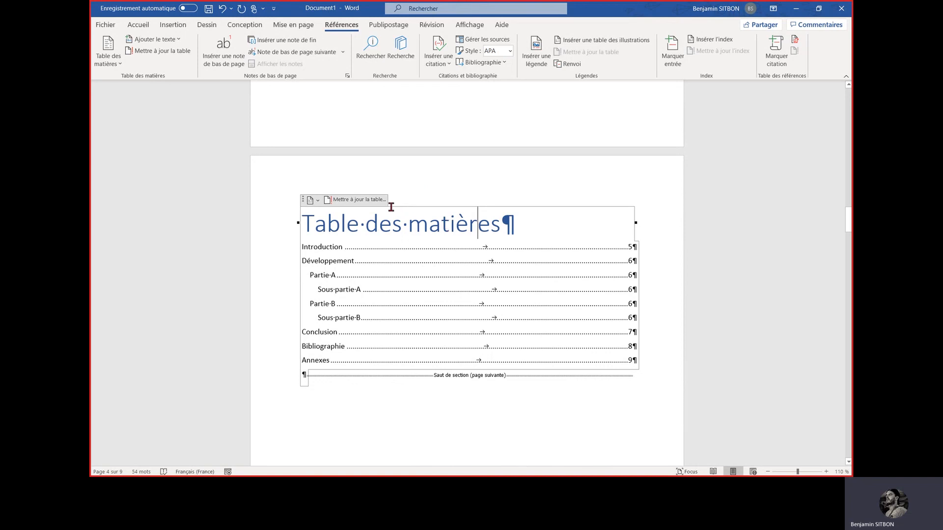
pyautogui.click(359, 200)
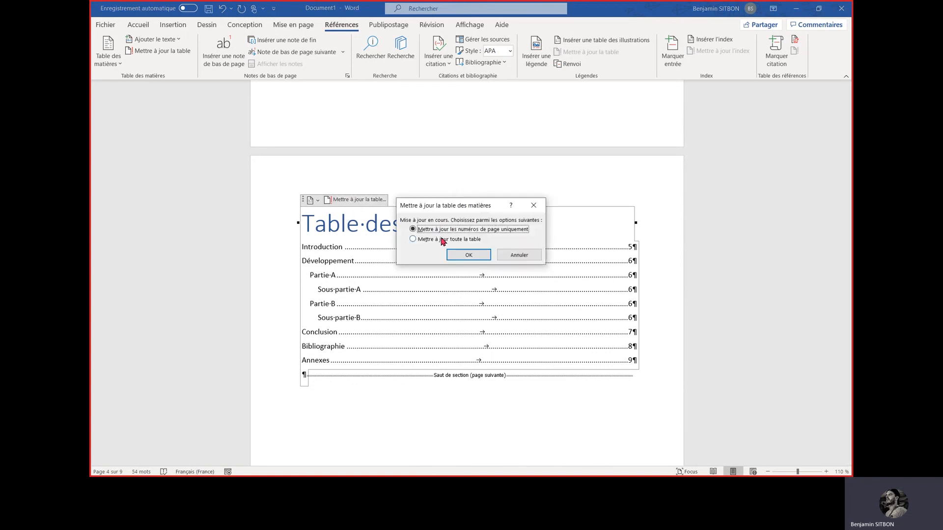
pyautogui.click(441, 241)
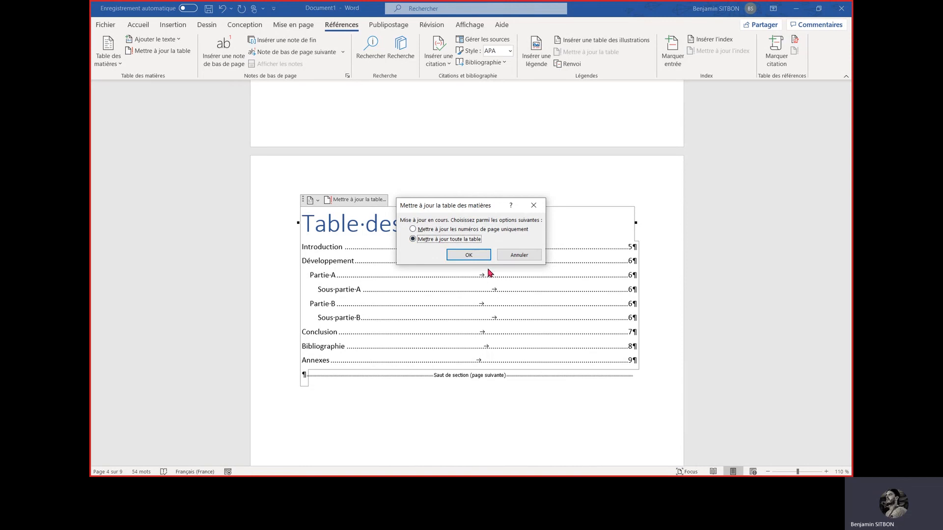
pyautogui.click(468, 255)
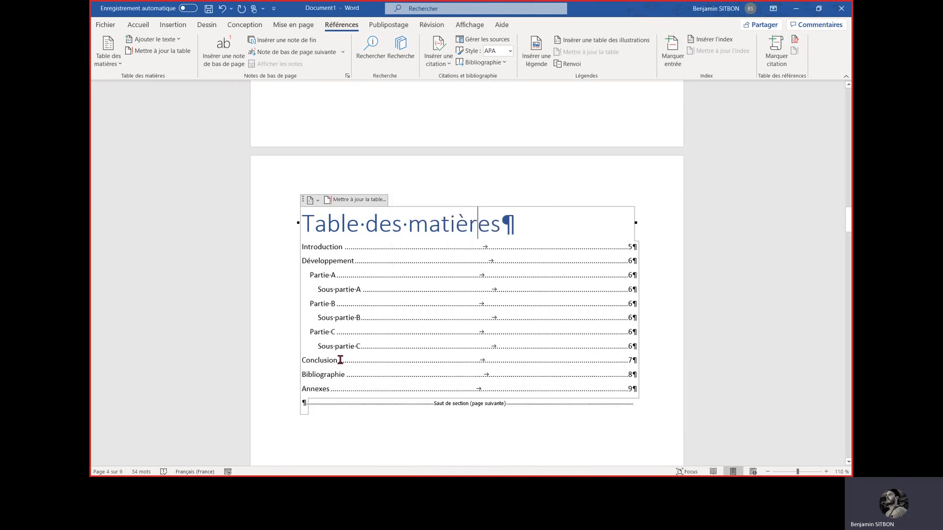
# Review the layout of all the document's pages, from the cover page to the annexes
pyautogui.keyDown('ctrl'); pyautogui.scroll(-3, 450, 228); pyautogui.keyUp('ctrl')
pyautogui.scroll(-10, 446, 232)
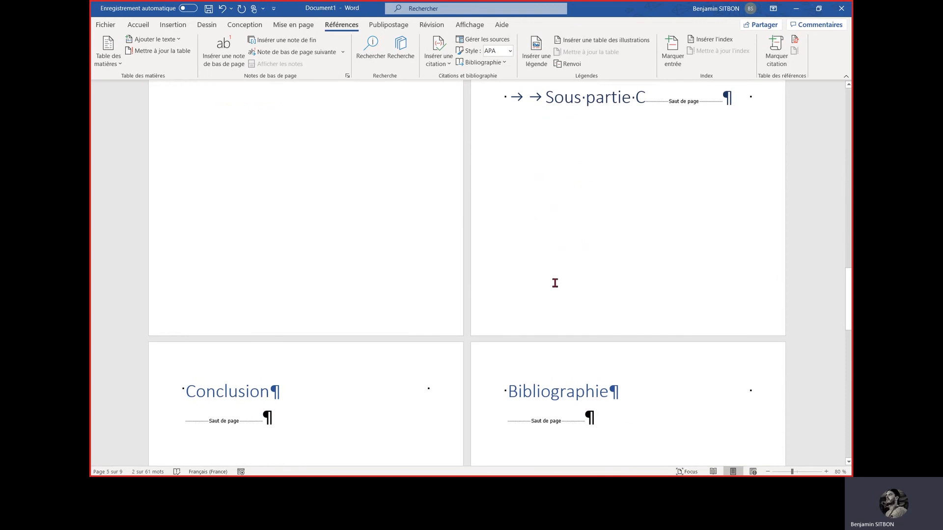
pyautogui.keyDown('ctrl'); pyautogui.scroll(-4, 551, 282); pyautogui.keyUp('ctrl')
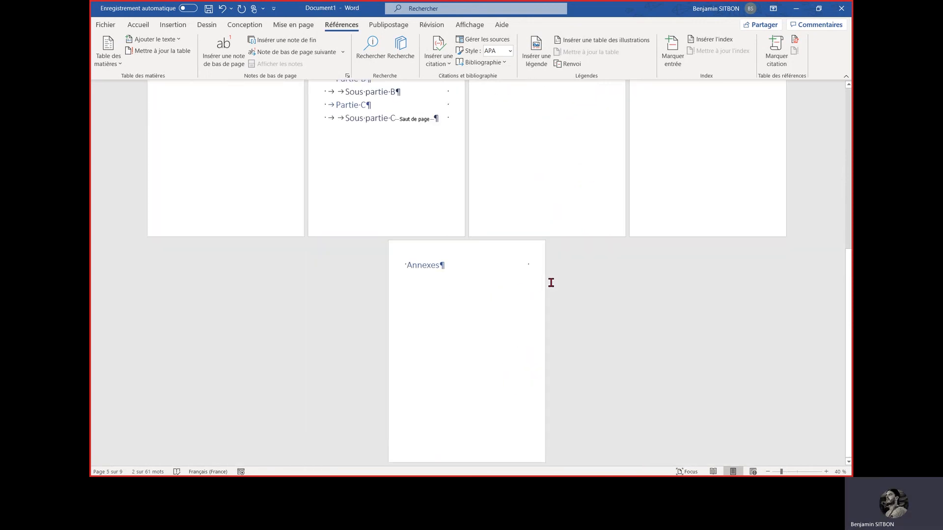
pyautogui.keyDown('ctrl'); pyautogui.scroll(-2, 545, 277); pyautogui.keyUp('ctrl')
pyautogui.keyDown('ctrl'); pyautogui.scroll(2, 483, 259); pyautogui.keyUp('ctrl')
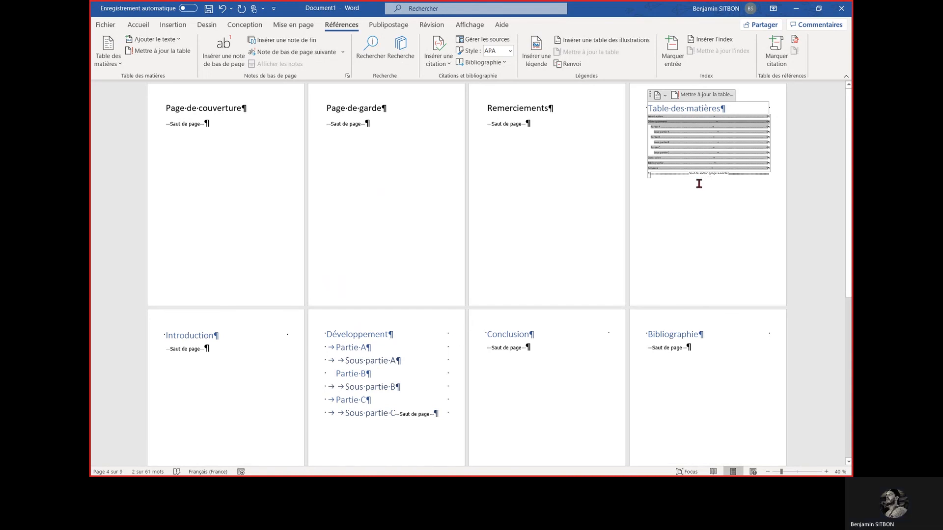
pyautogui.keyDown('ctrl'); pyautogui.scroll(3, 708, 177); pyautogui.keyUp('ctrl')
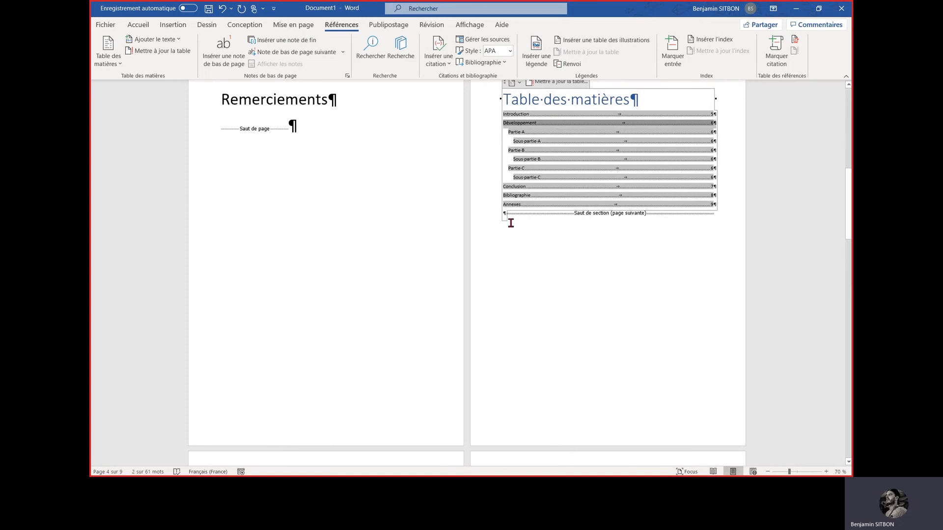
pyautogui.keyDown('ctrl'); pyautogui.scroll(-3, 383, 255); pyautogui.keyUp('ctrl')
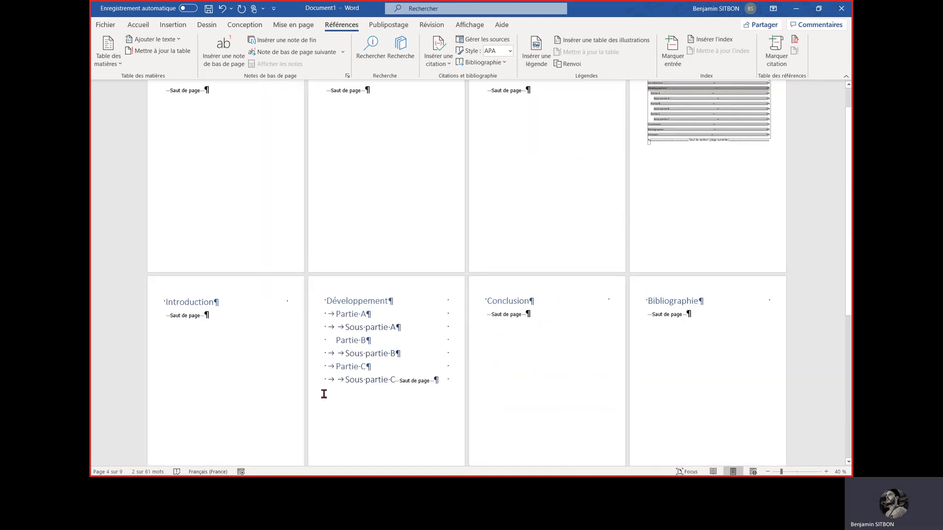
# Open the Section 2 footer on the Introduction page and unlink it from the previous section
pyautogui.scroll(-3, 294, 374)
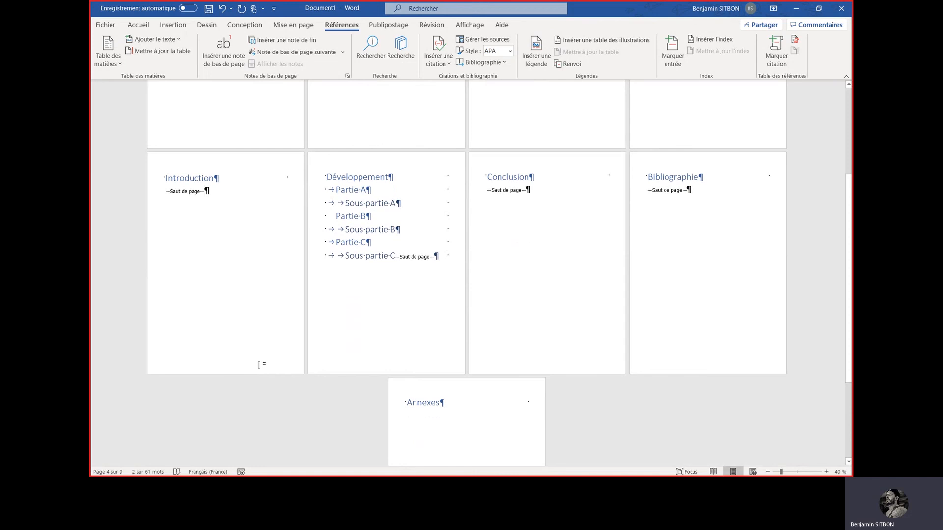
pyautogui.doubleClick(259, 365)
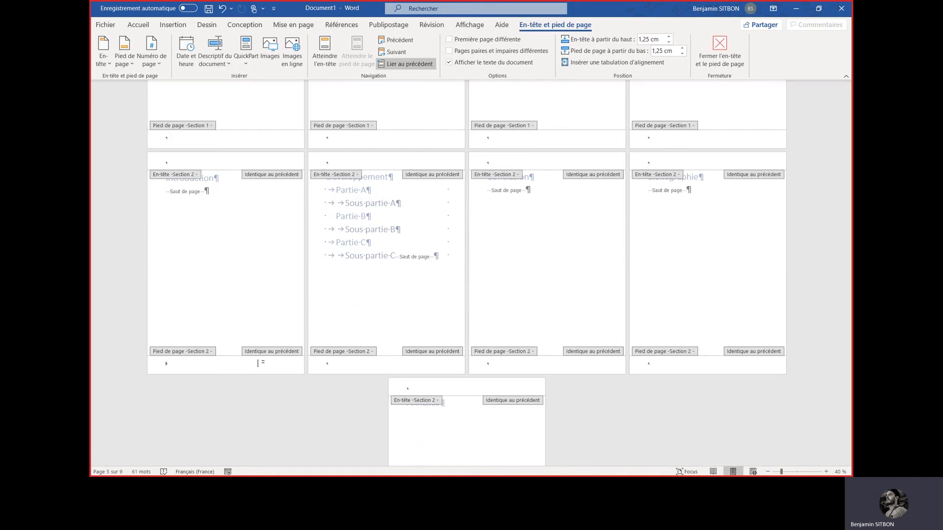
pyautogui.click(411, 65)
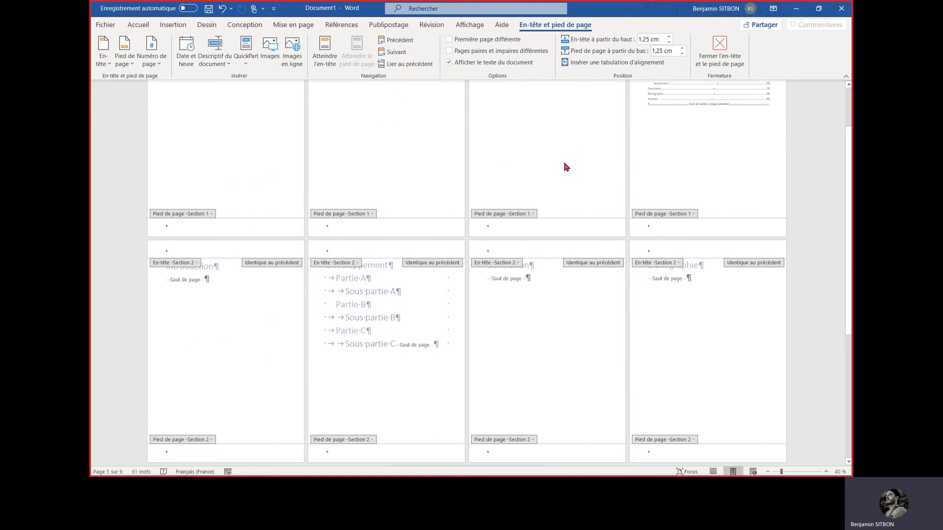
# Insert page numbers at the bottom of the Section 2 pages using the "Triangle 2" design
pyautogui.scroll(-2, 234, 358)
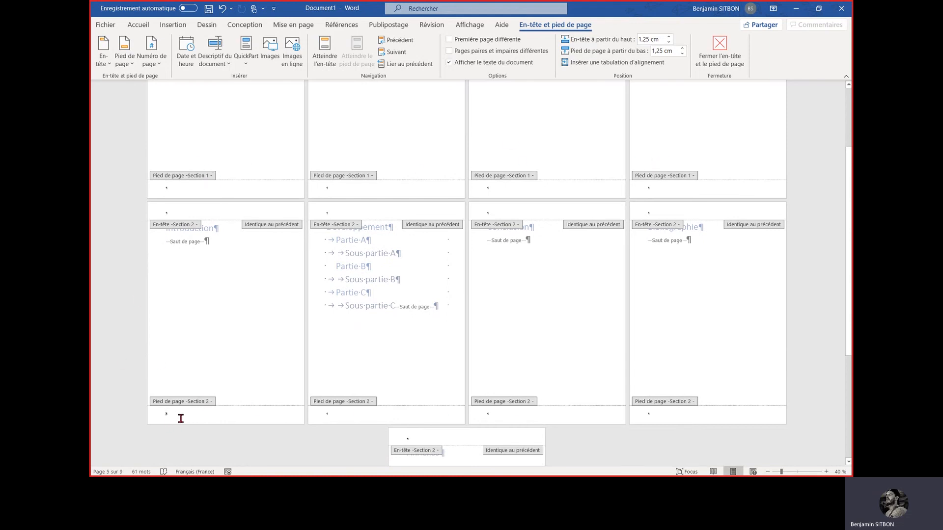
pyautogui.click(150, 57)
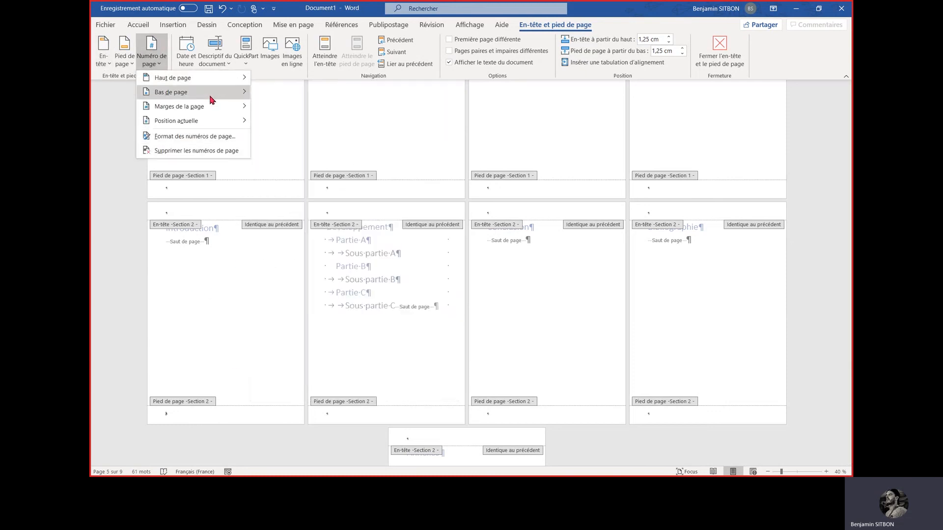
pyautogui.moveTo(210, 97)
pyautogui.scroll(-5, 393, 266)
pyautogui.scroll(-2, 393, 266)
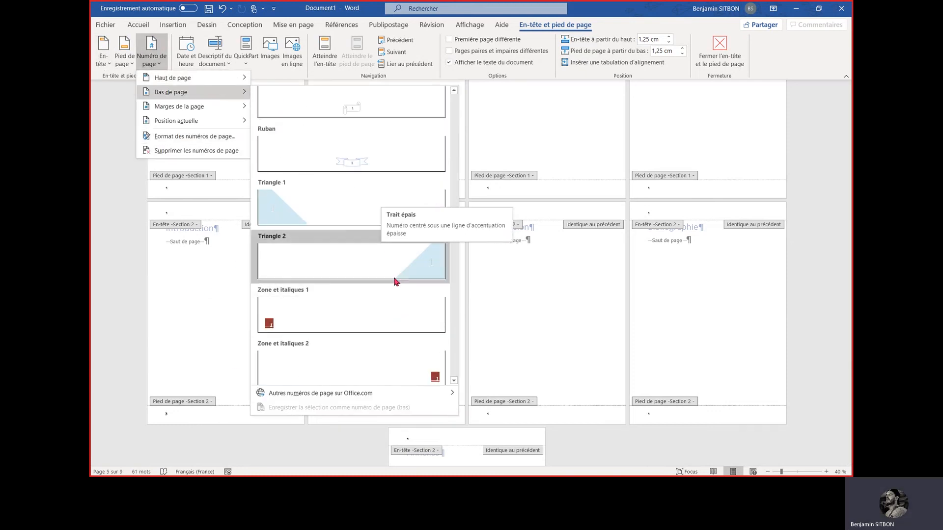
pyautogui.click(393, 275)
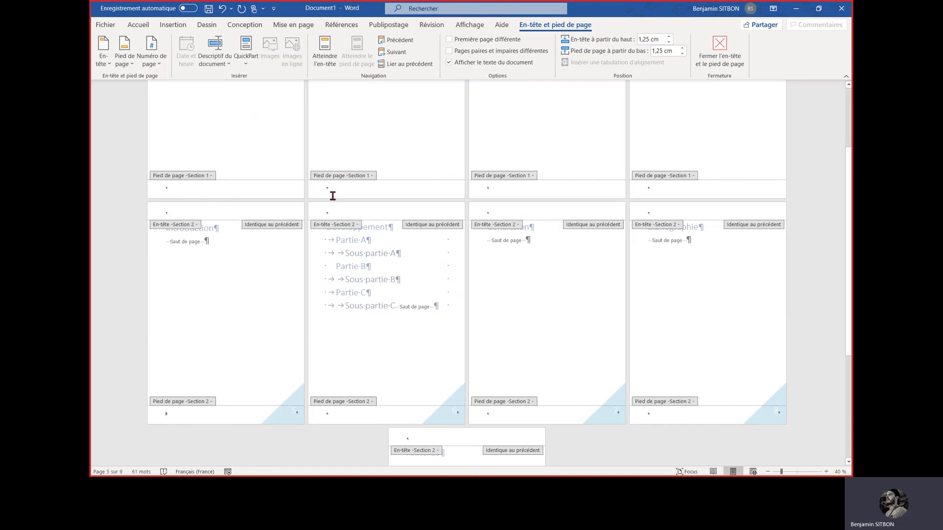
pyautogui.scroll(-1, 275, 383)
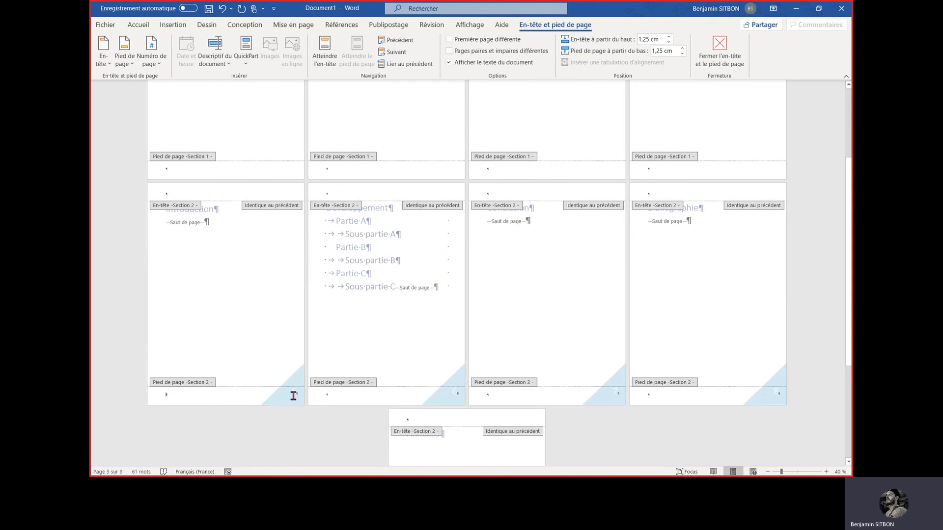
# Enlarge the page number in the triangle of the Introduction page's footer and set its font color to black
pyautogui.click(293, 395)
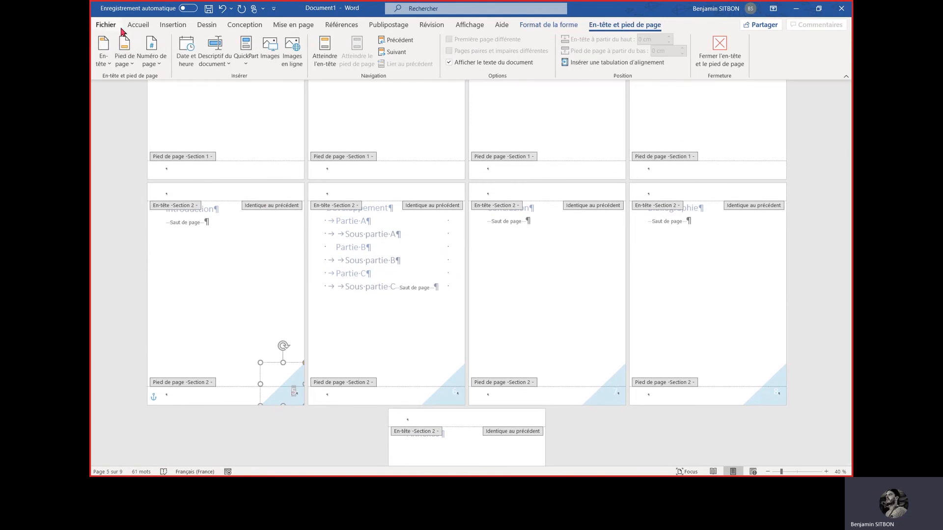
pyautogui.click(138, 25)
pyautogui.click(221, 44)
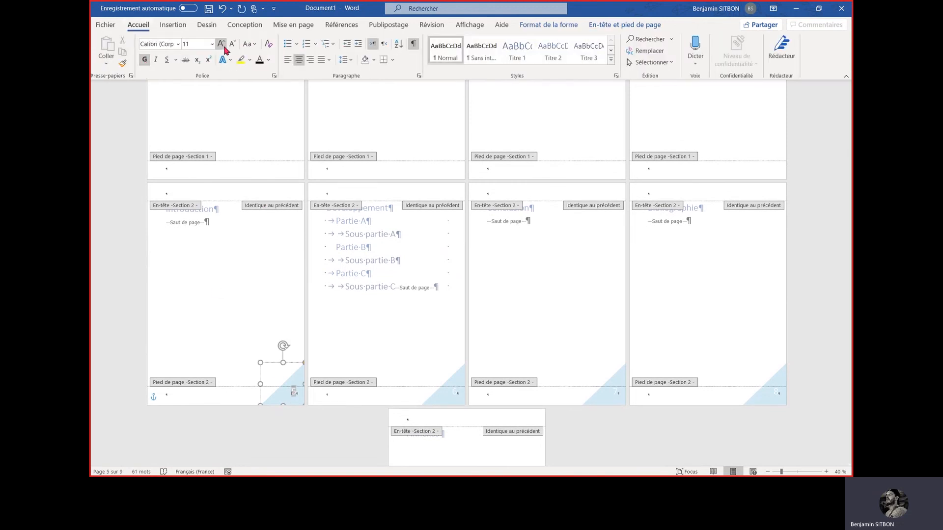
pyautogui.click(221, 44)
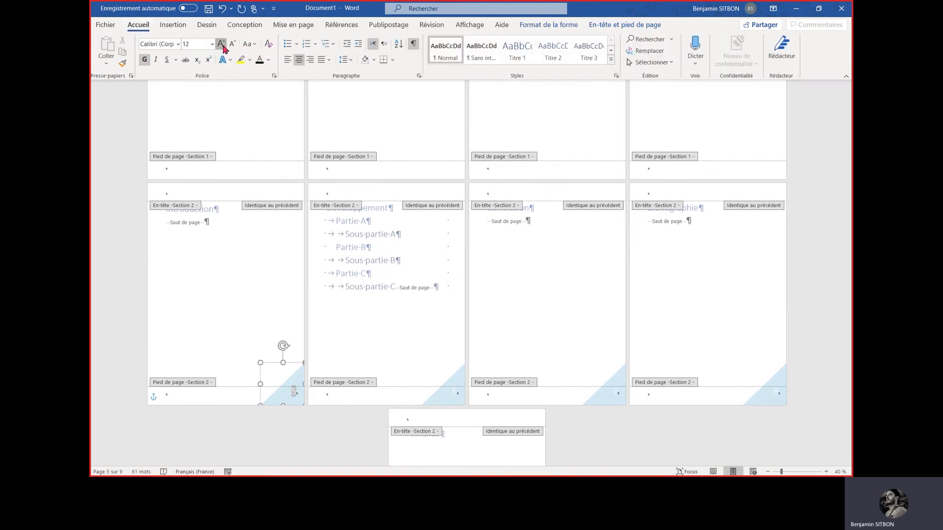
pyautogui.click(262, 61)
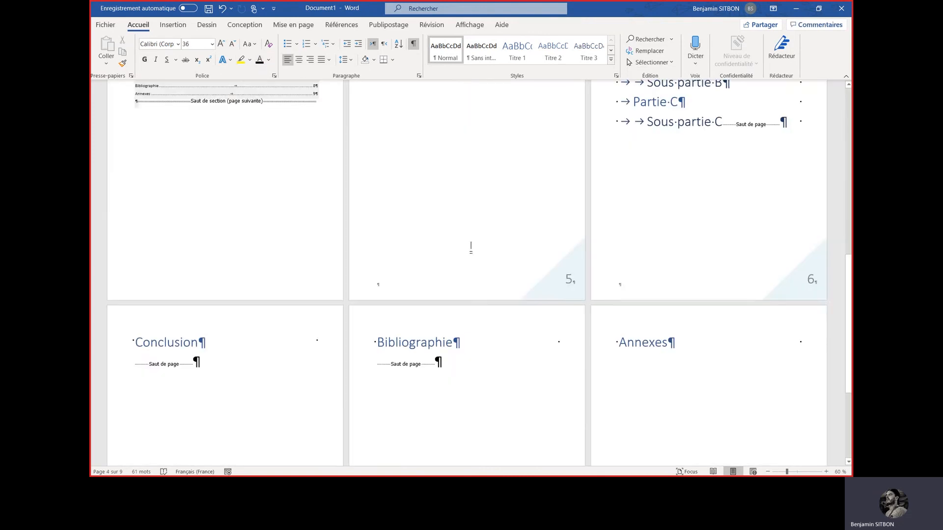
pyautogui.scroll(4, 468, 244)
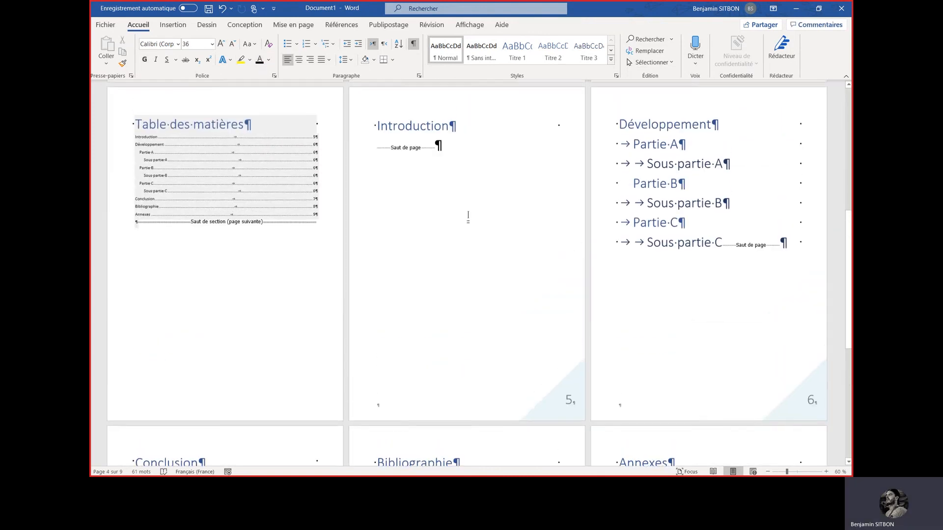
# Set the Section 2 page numbering to use its own start value ("À partir de") of 1 on the Introduction page
pyautogui.scroll(1, 468, 216)
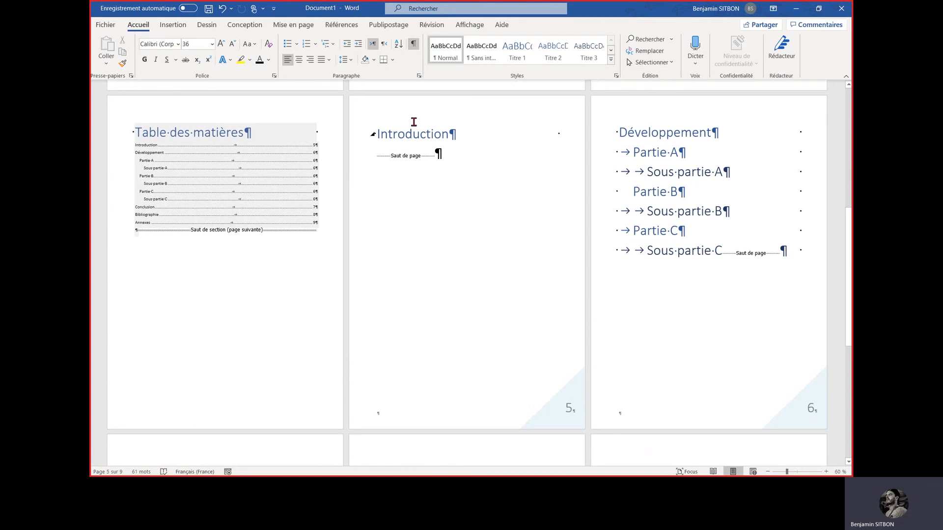
pyautogui.doubleClick(568, 409)
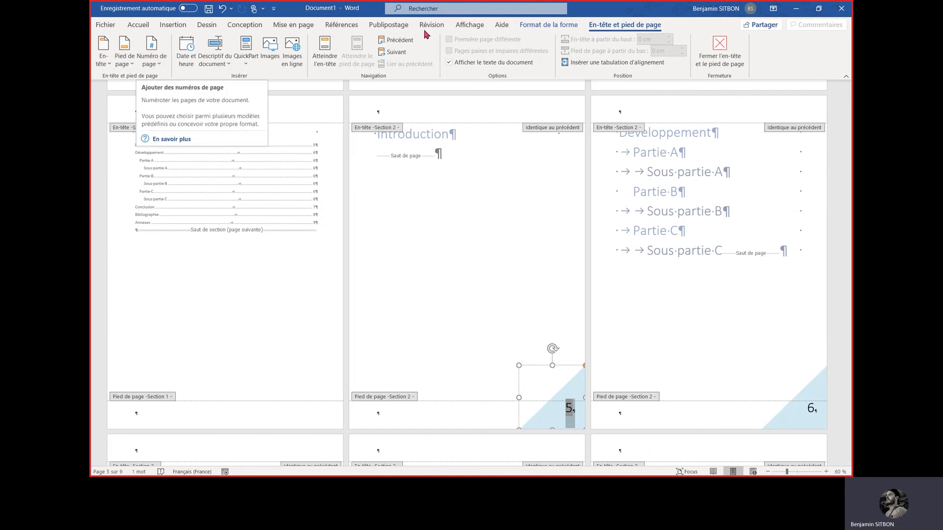
pyautogui.click(150, 58)
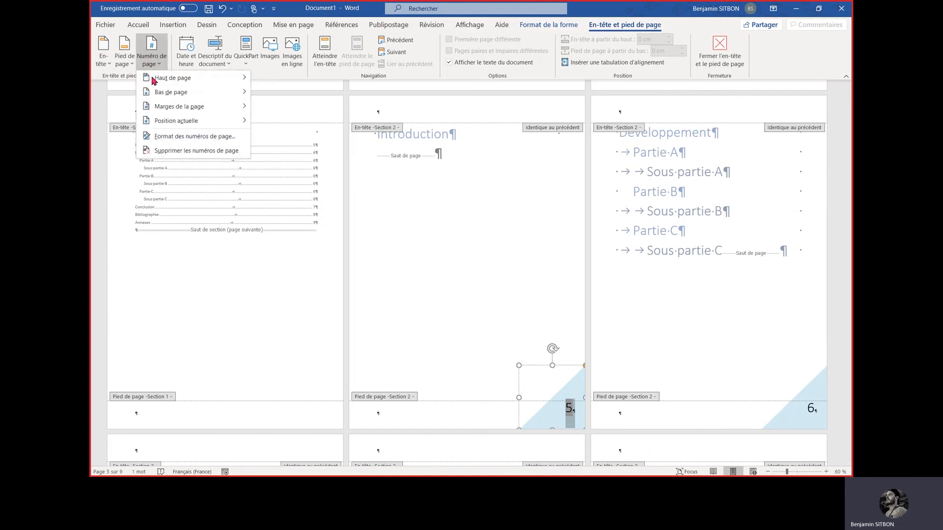
pyautogui.click(198, 138)
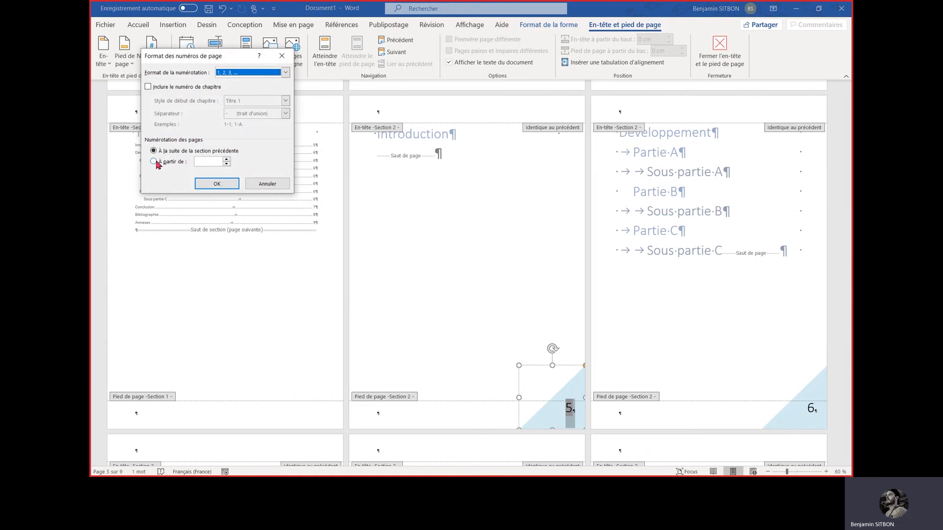
pyautogui.click(155, 162)
pyautogui.click(217, 184)
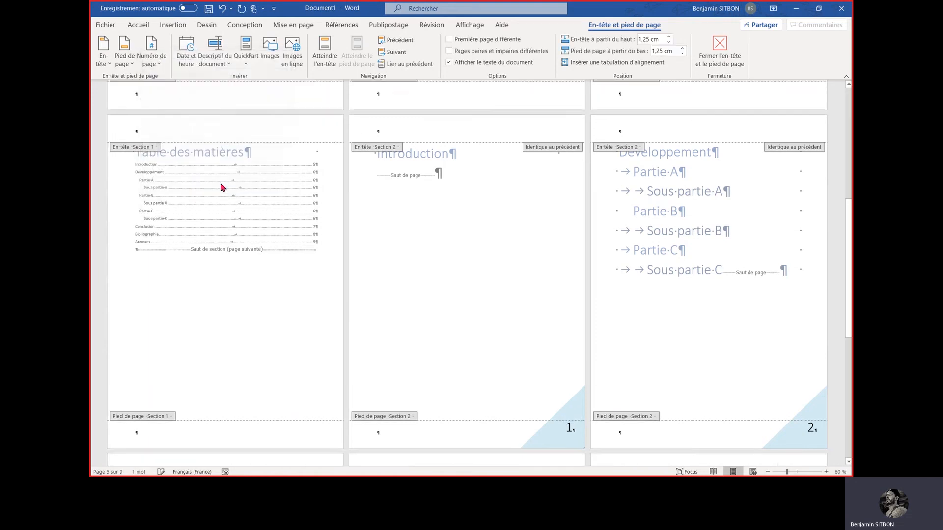